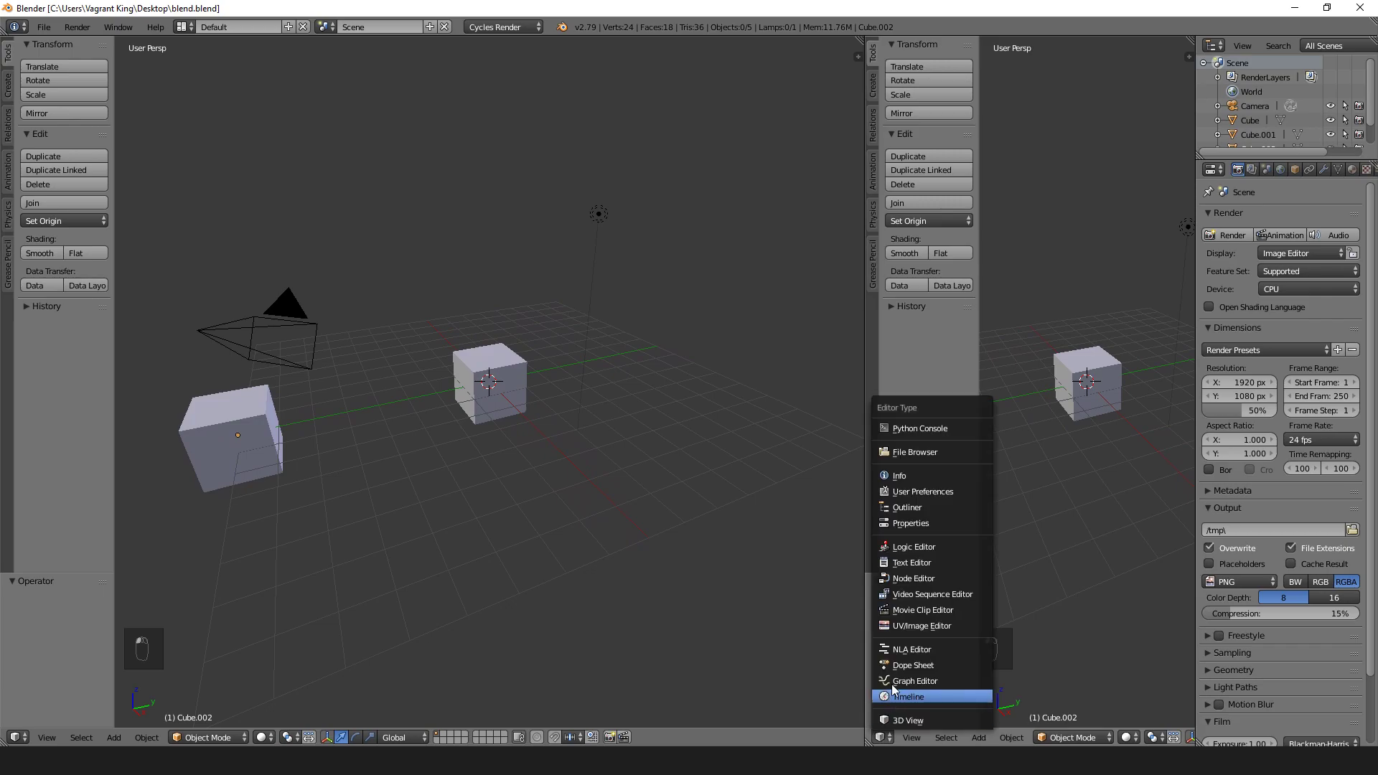
# - Change the second 3D view into a Text Editor and create a text block containing the placeholder text asdfafa
pyautogui.click(906, 563)
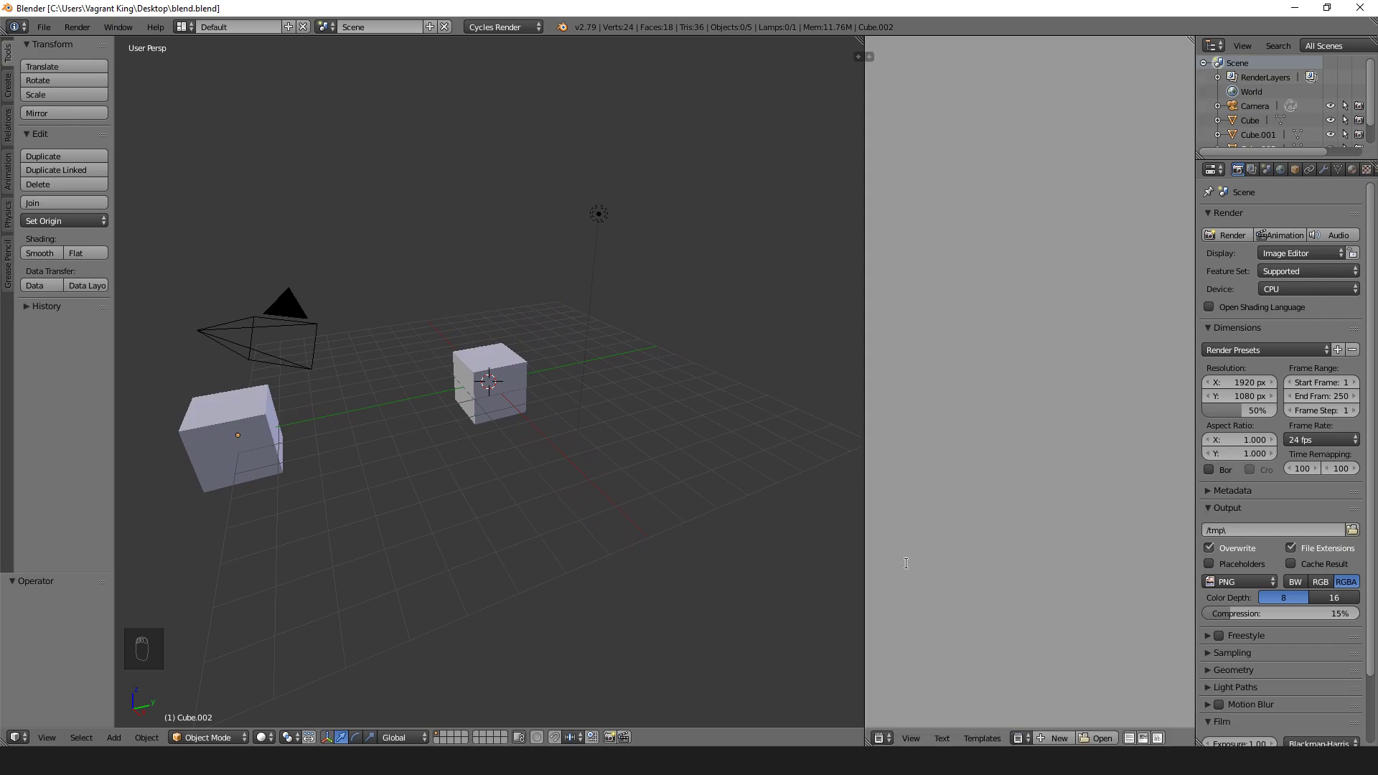
pyautogui.click(1056, 739)
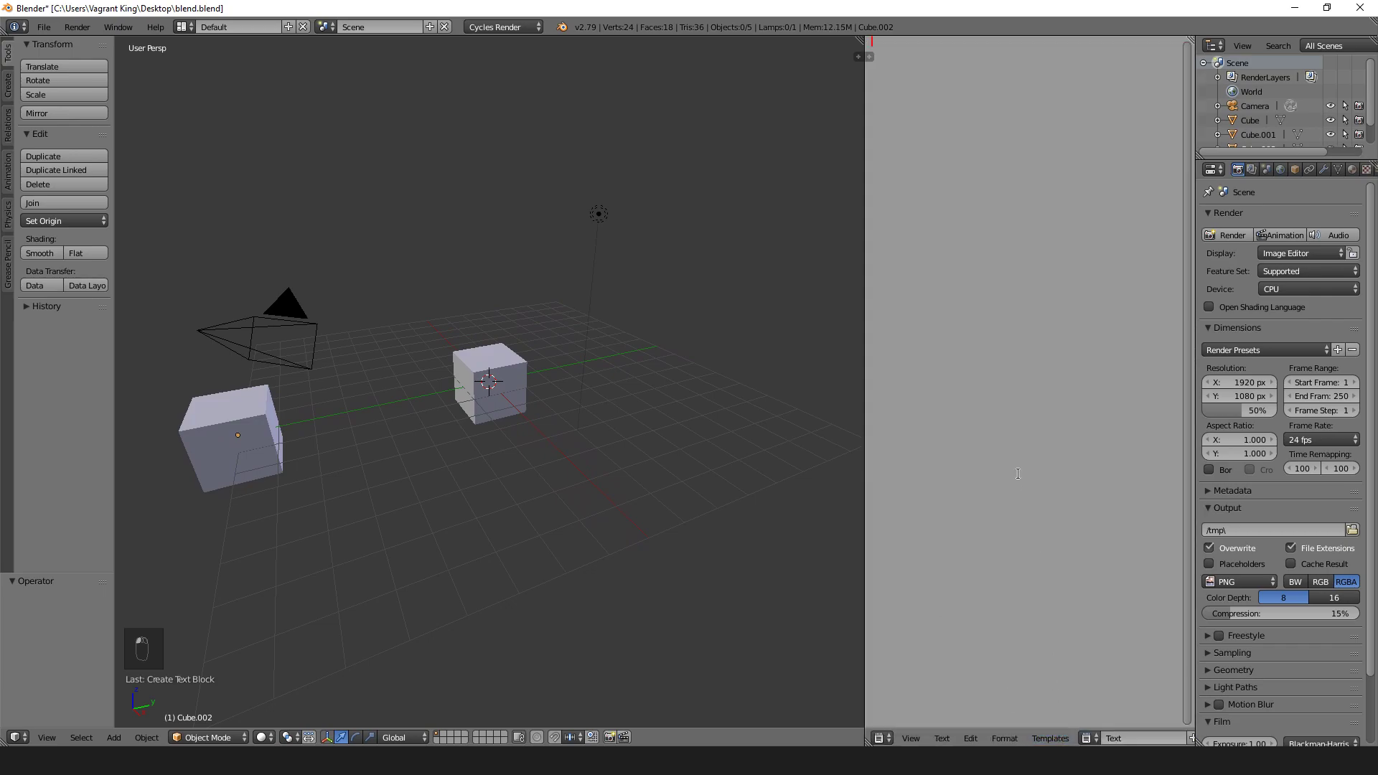
pyautogui.write('asdfafa')
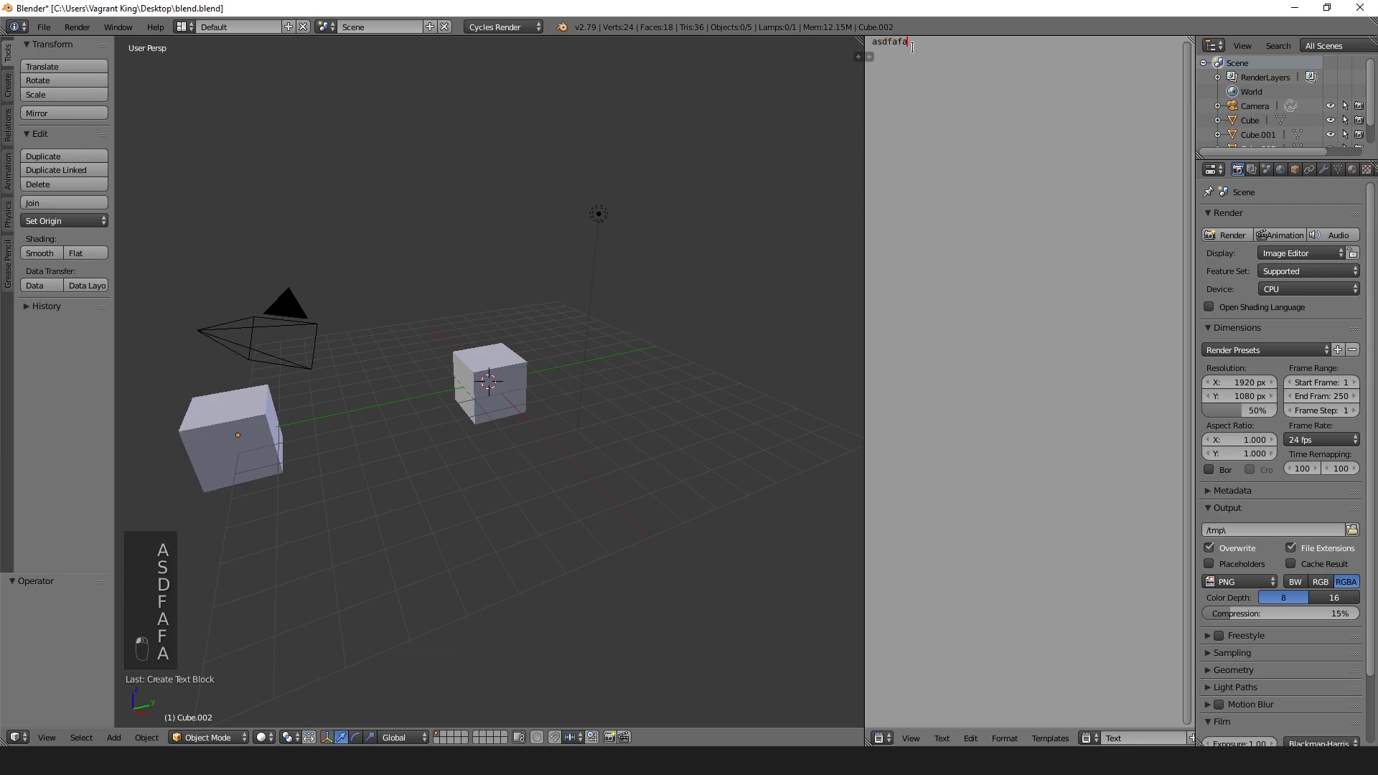
# - Replace the placeholder text with the pasted list of view navigation shortcuts, and narrow the Text Editor to enlarge the 3D view
pyautogui.moveTo(911, 45); pyautogui.dragTo(854, 42)
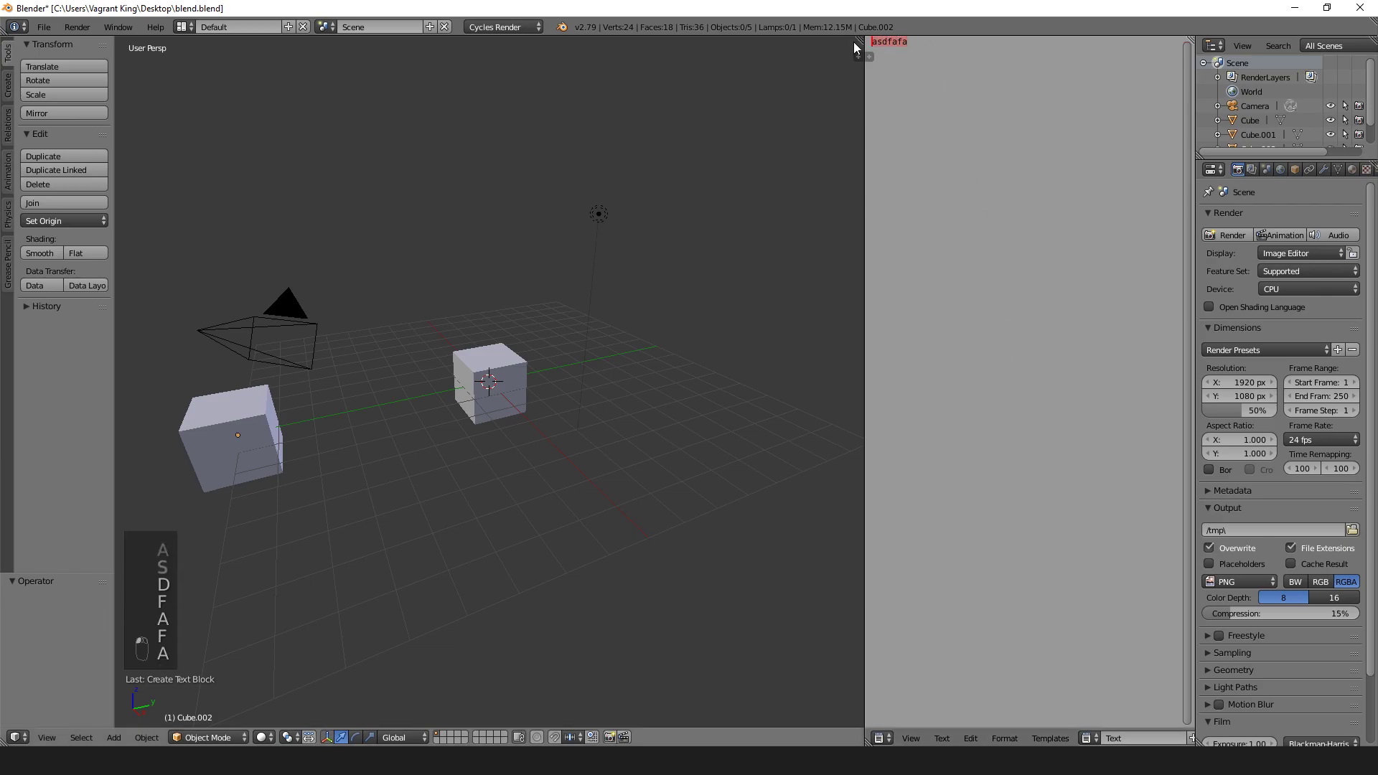
pyautogui.write('Orbit - MMB Middle Mouse Button Pan - SHIFT + MMB Zoom - Scroll Wheel  Fly Mode - SHIFT + F     Nav - WASD     Speed - SHIFT     Accept View - Left Click     Reset View - Right Click  Reset 3D Cursor & View - SHIFT + C Zoom to Selected Object - NumPad . Zoom to All Objects - Home  Front View - NumPad 1 Side View - NumPad 3 Top View - NumPad 7 Invert View - CTRL + NumPad Negate View - NumPad 9 Camera View - NumPad 0  View Nudging Up - NumPad 8 Down - NumPad 2 Left - NumPad 4 Right - NumPad 6  Toggle Ortho/Persp - NumPad 5')
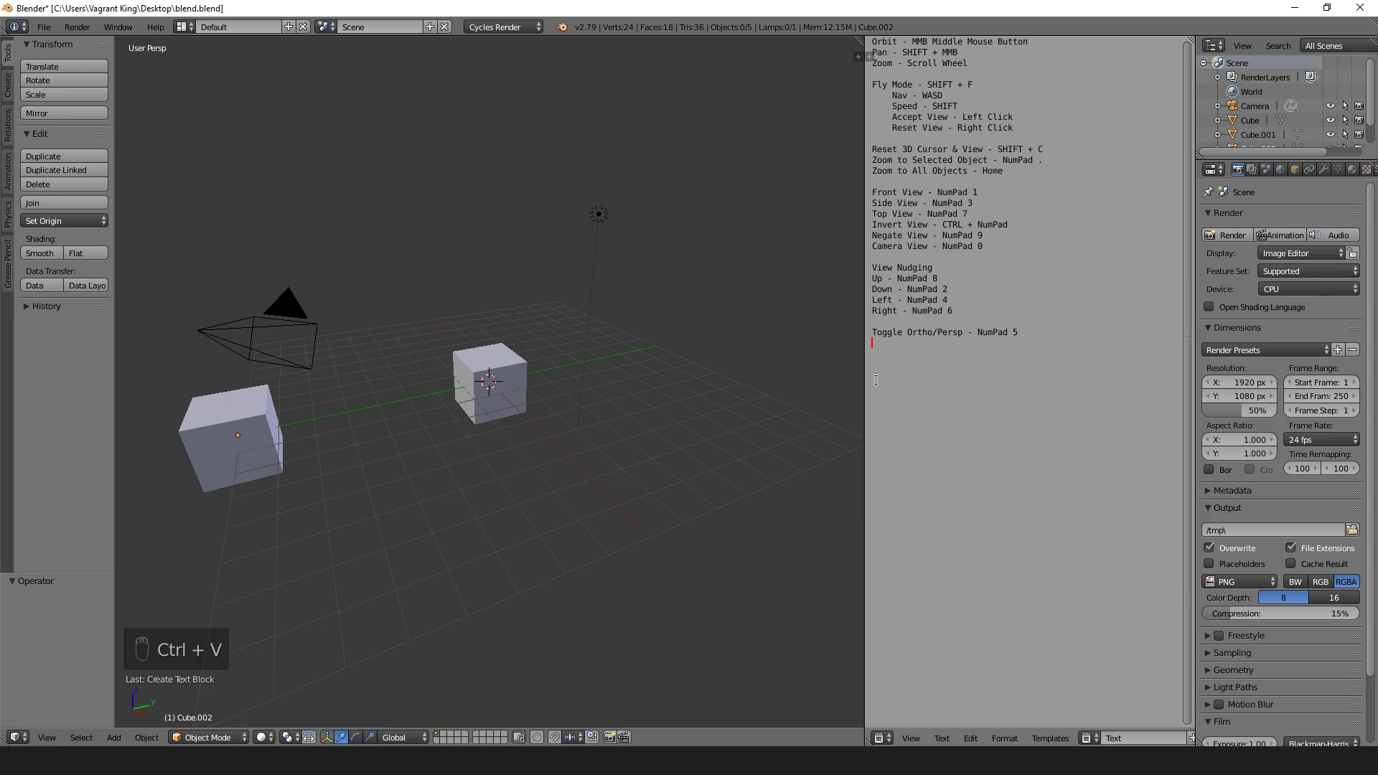
pyautogui.moveTo(864, 378); pyautogui.dragTo(996, 379)
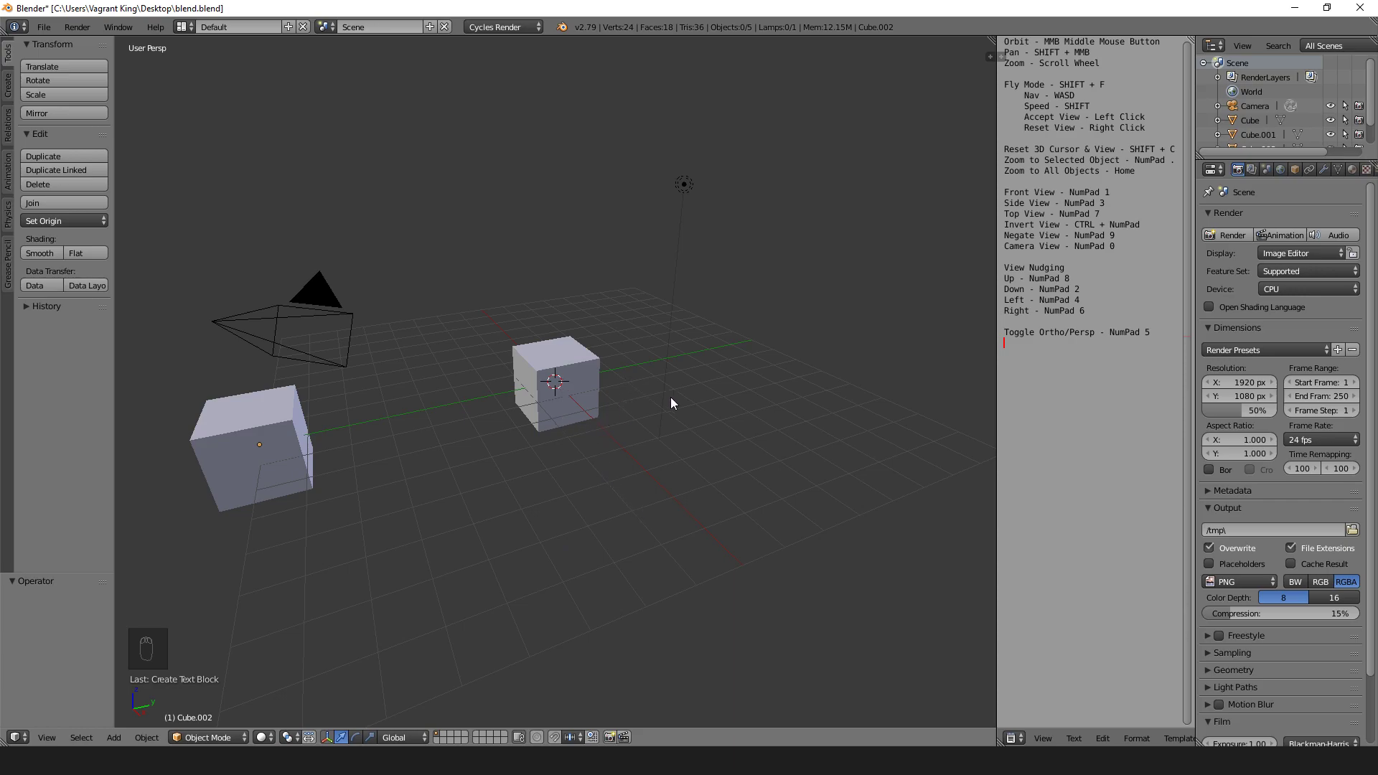
# - Examine the cubes in the 3D view by orbiting around them and zooming in and out several times
pyautogui.moveTo(683, 400); pyautogui.dragTo(545, 408, button='middle')
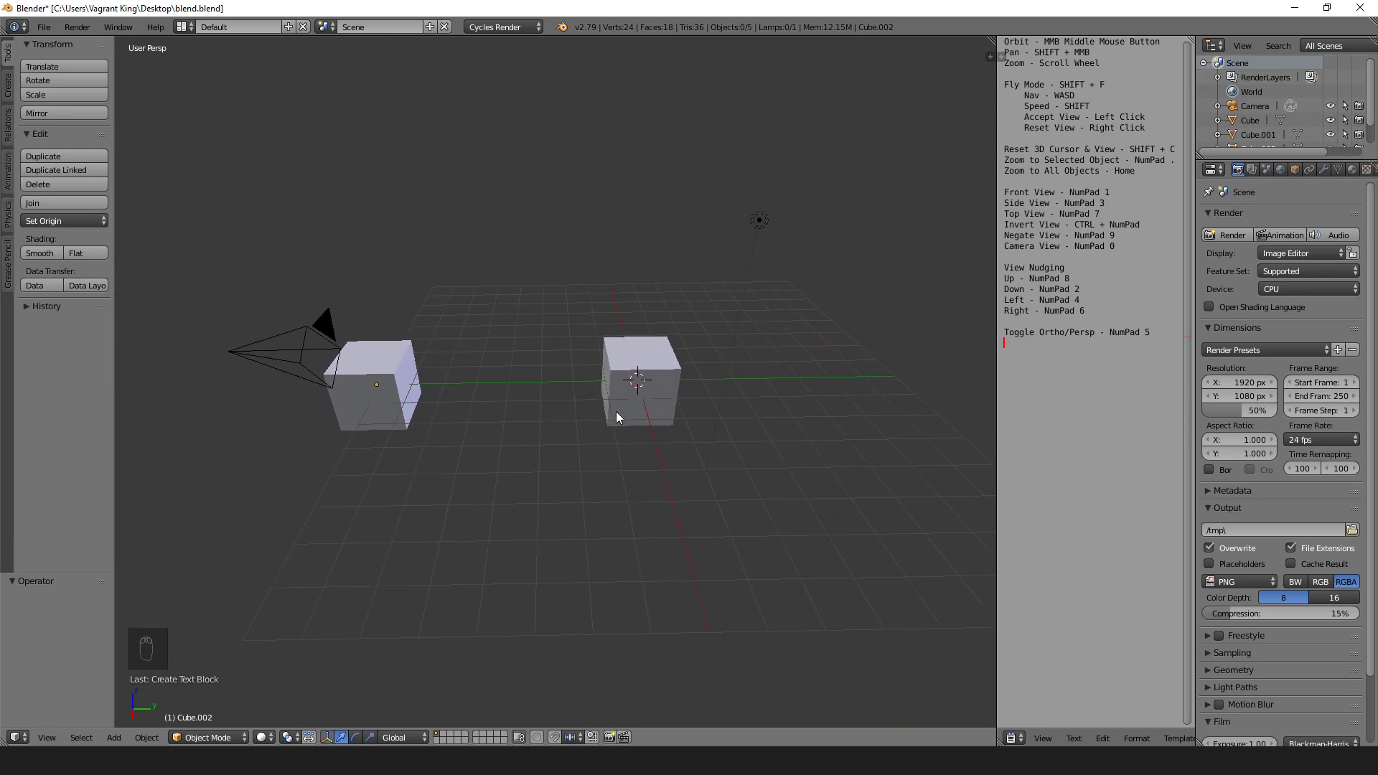
pyautogui.scroll(5, 630, 402)
pyautogui.scroll(-8, 631, 402)
pyautogui.scroll(8, 630, 402)
pyautogui.scroll(-6, 631, 402)
pyautogui.scroll(5, 630, 403)
pyautogui.scroll(-5, 630, 403)
pyautogui.scroll(7, 630, 403)
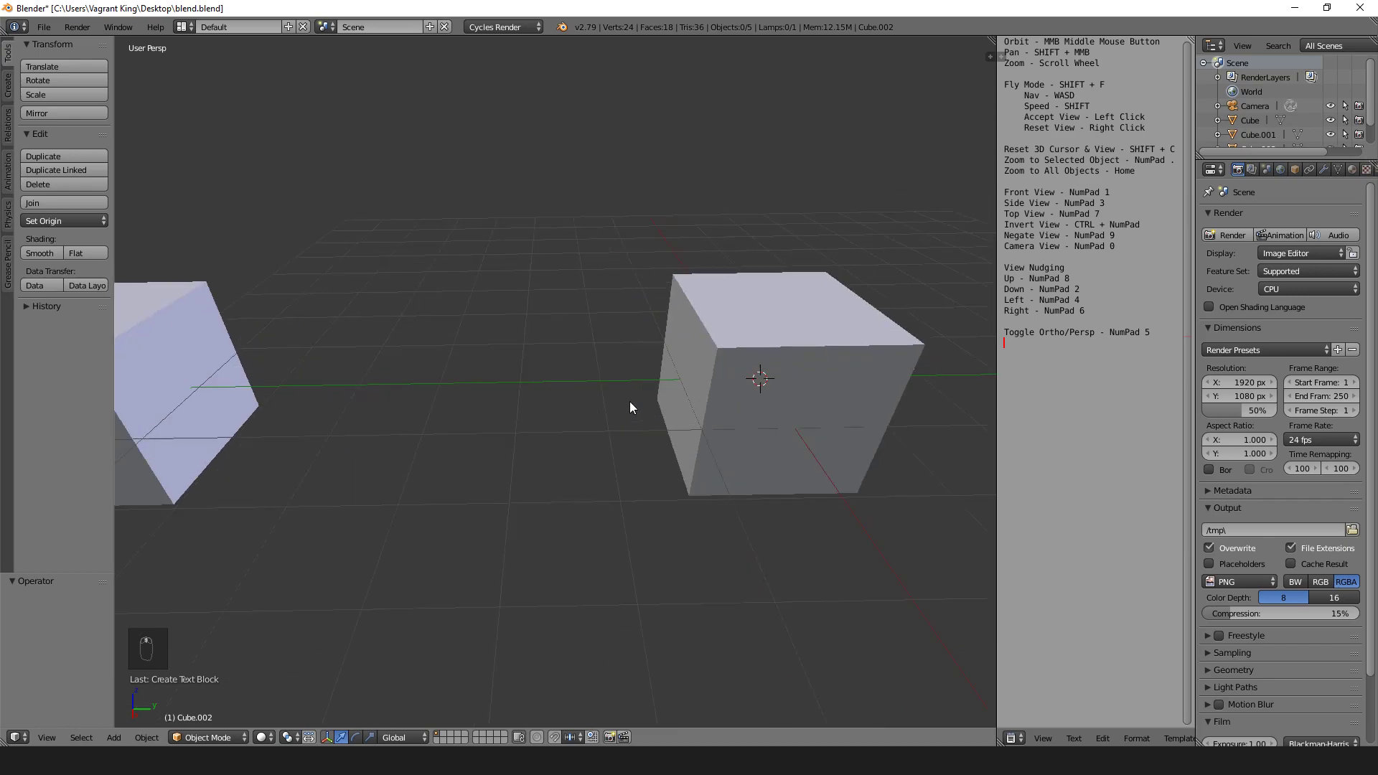
pyautogui.scroll(-7, 630, 403)
pyautogui.scroll(7, 630, 404)
pyautogui.scroll(-7, 630, 403)
pyautogui.scroll(7, 630, 403)
pyautogui.moveTo(696, 420); pyautogui.dragTo(553, 395, button='middle')
pyautogui.scroll(-7, 641, 373)
pyautogui.scroll(3, 583, 389)
pyautogui.scroll(-6, 581, 391)
pyautogui.scroll(3, 577, 405)
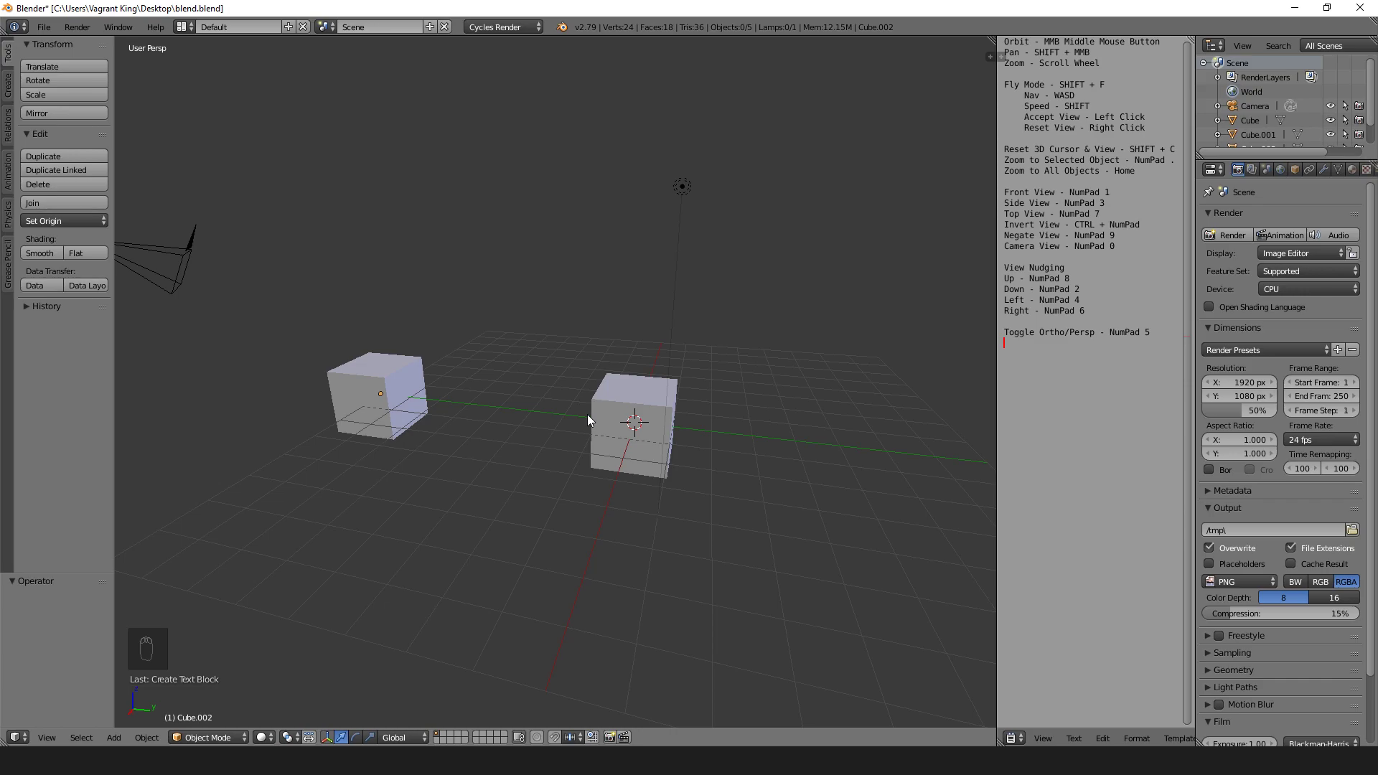
# - Navigate around the cubes in Fly mode, moving in all directions, and accept the resulting close view above the centre cube
pyautogui.hotkey('shift', 'f')
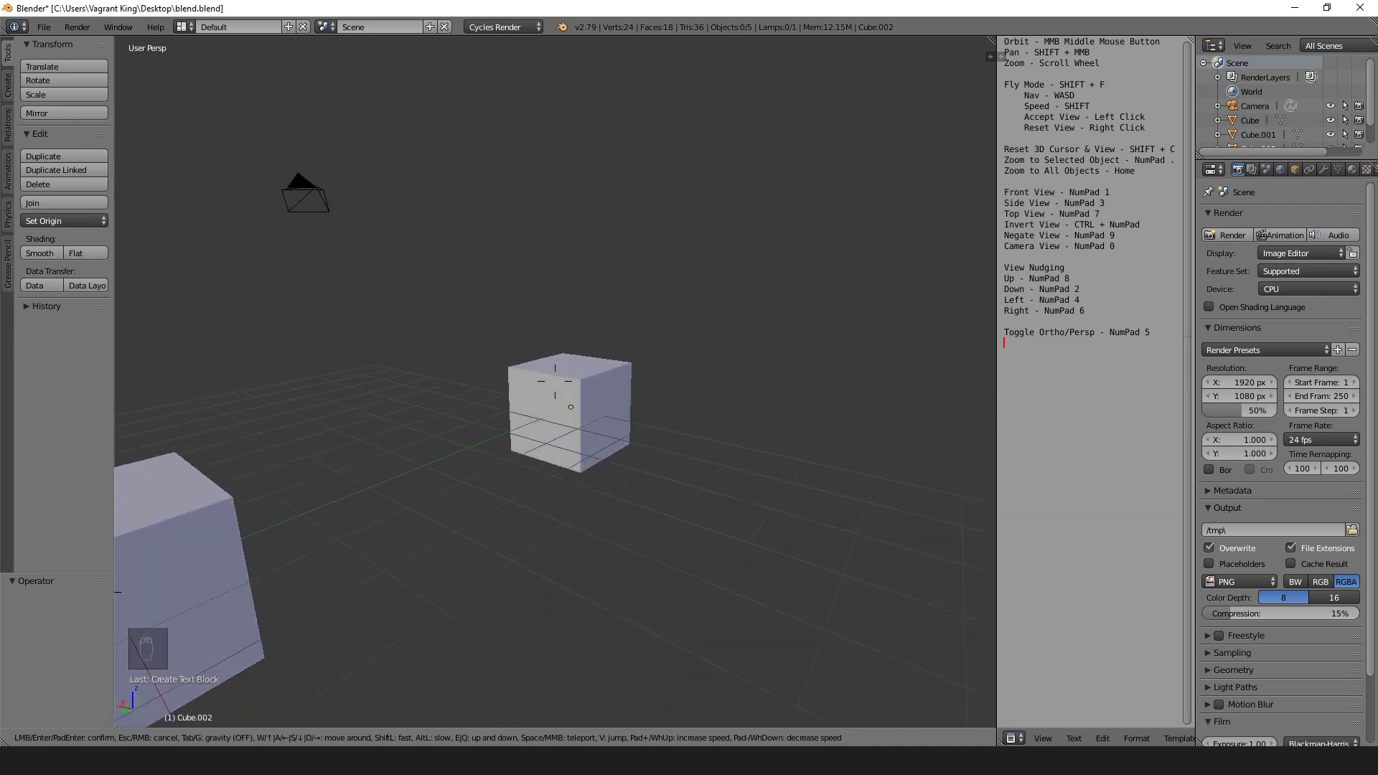
pyautogui.press('a')
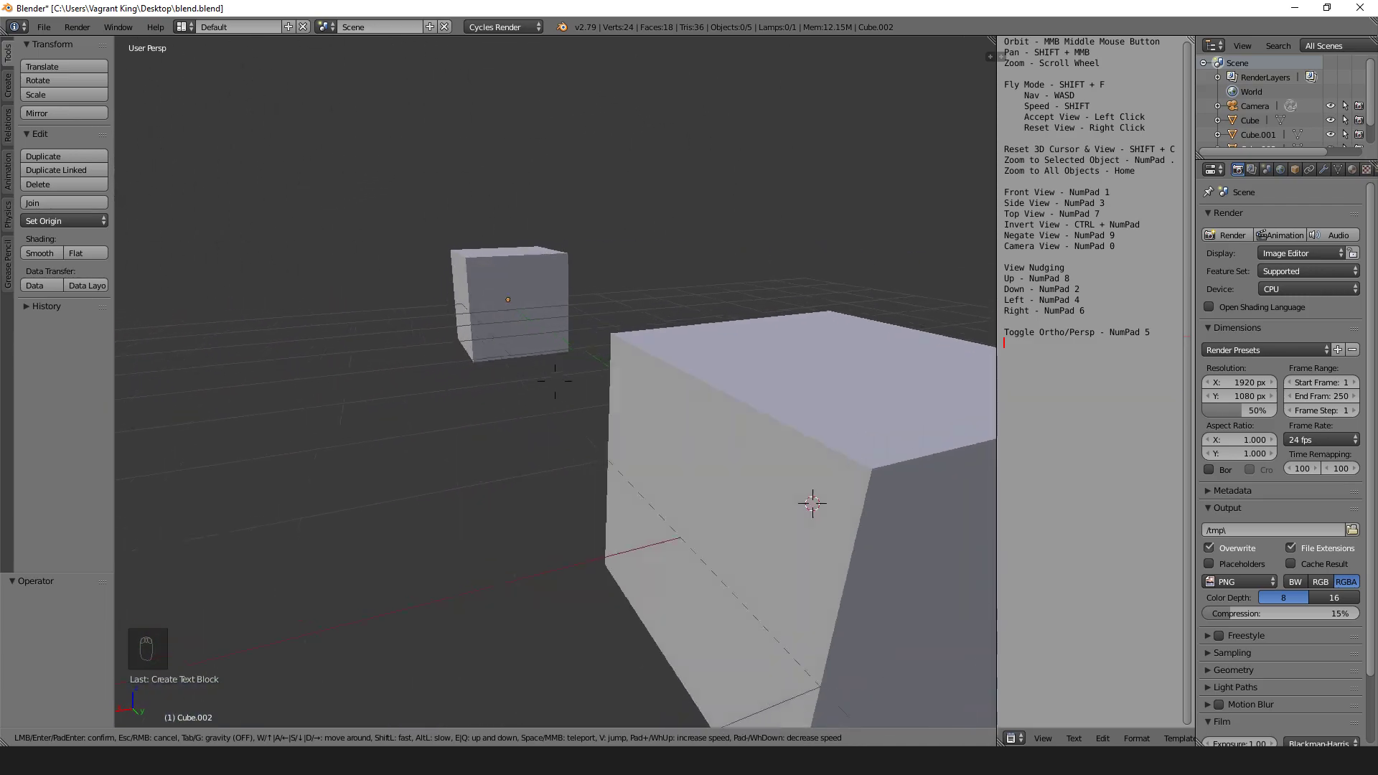
pyautogui.press('s')
pyautogui.press('d')
pyautogui.press('w')
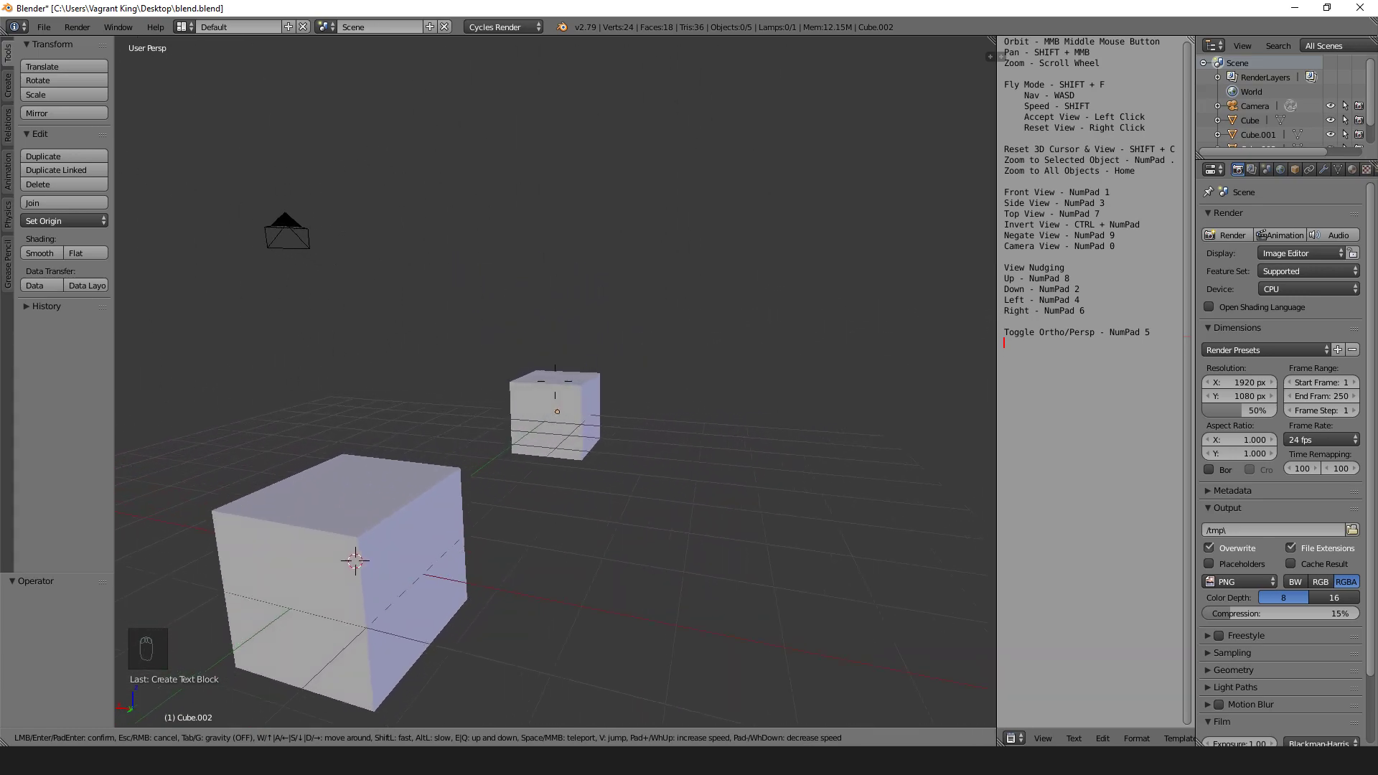
pyautogui.press('s')
pyautogui.press('a')
pyautogui.press('d')
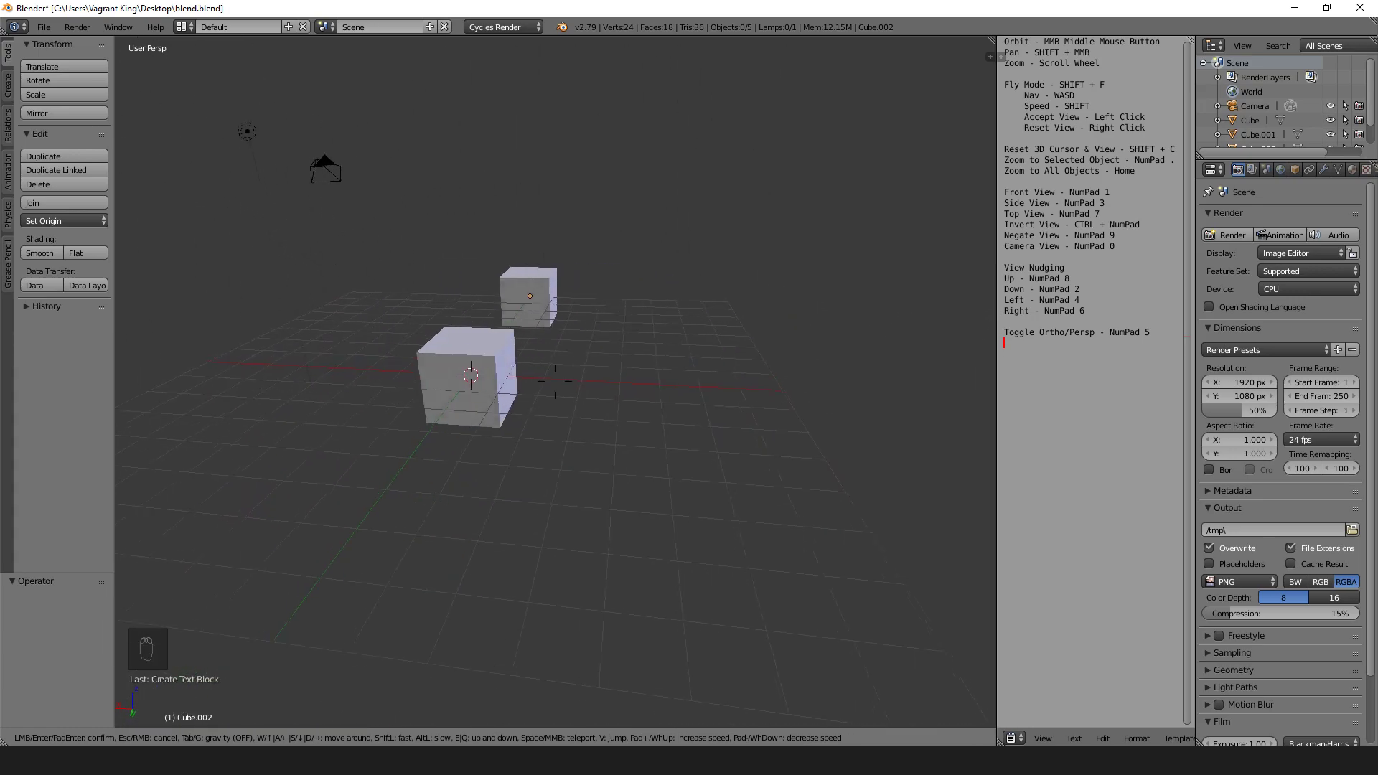
pyautogui.press('w')
pyautogui.press('w')
pyautogui.press('s')
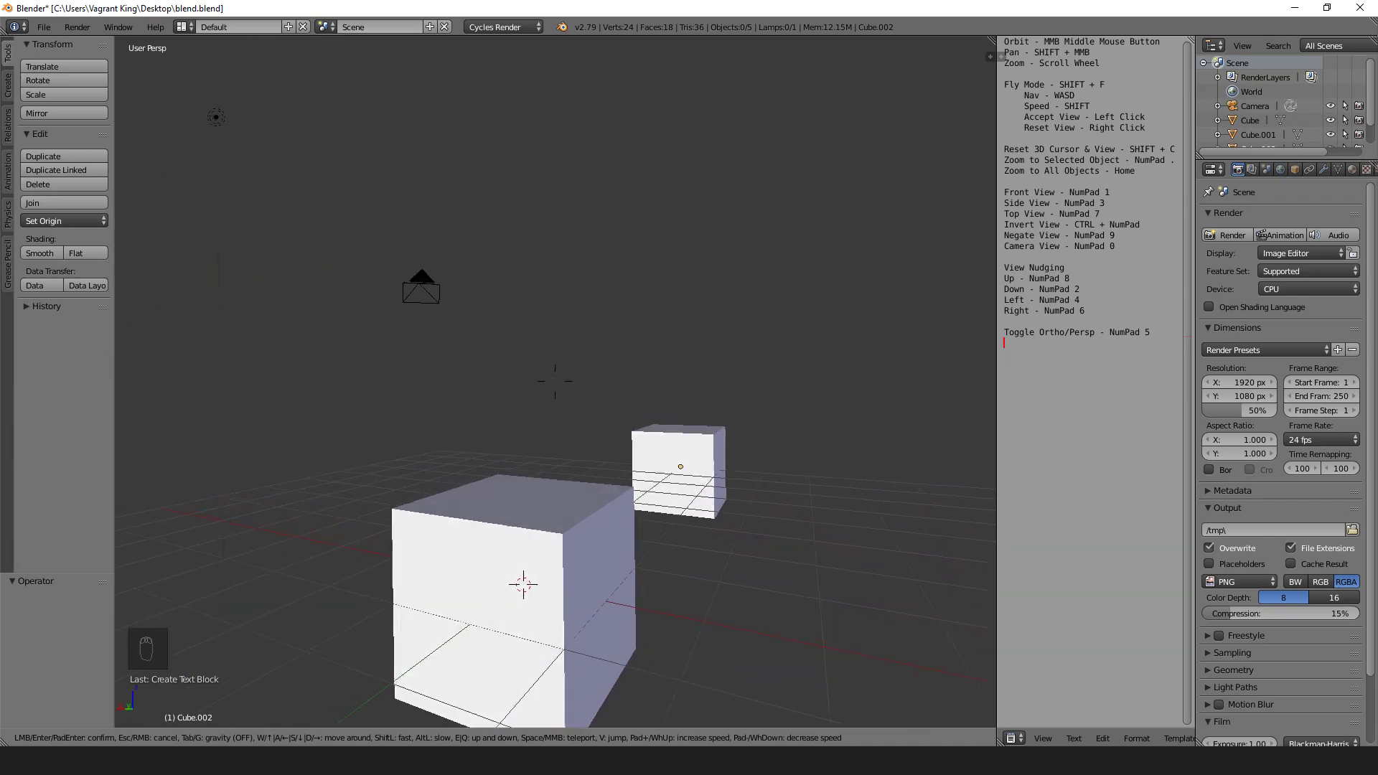
pyautogui.press('w')
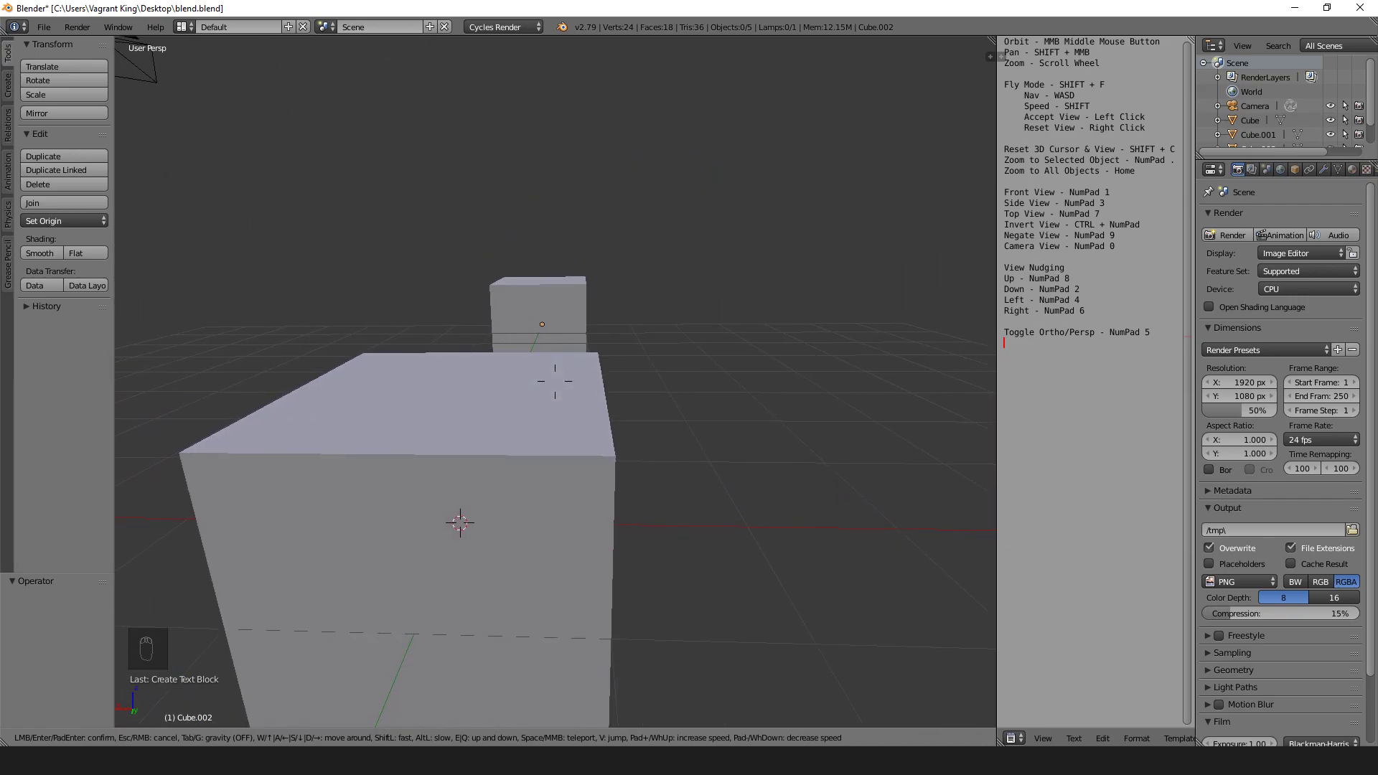
pyautogui.click(555, 381)
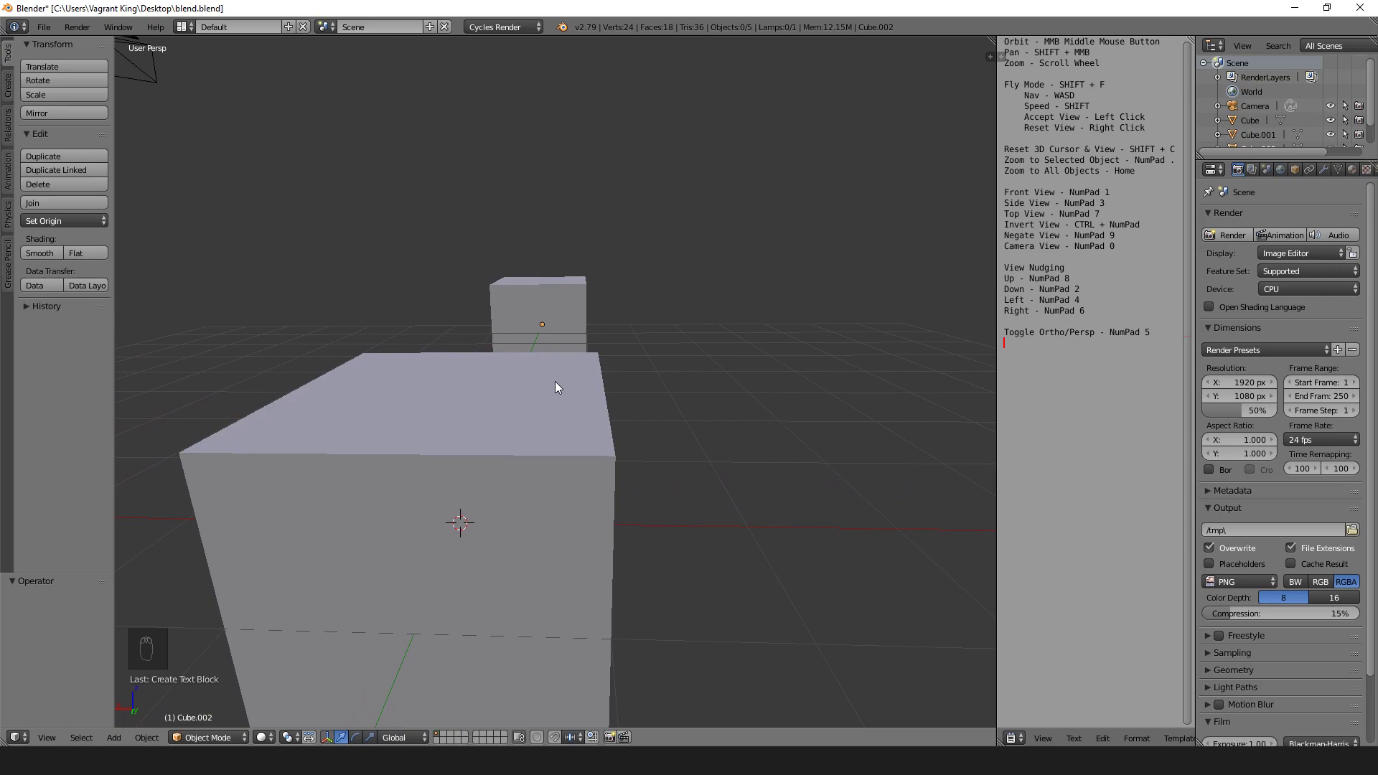
# - Fly towards the distant cube in Fly mode and discard the movement to restore the starting view
pyautogui.hotkey('shift', 'f')
pyautogui.press('a')
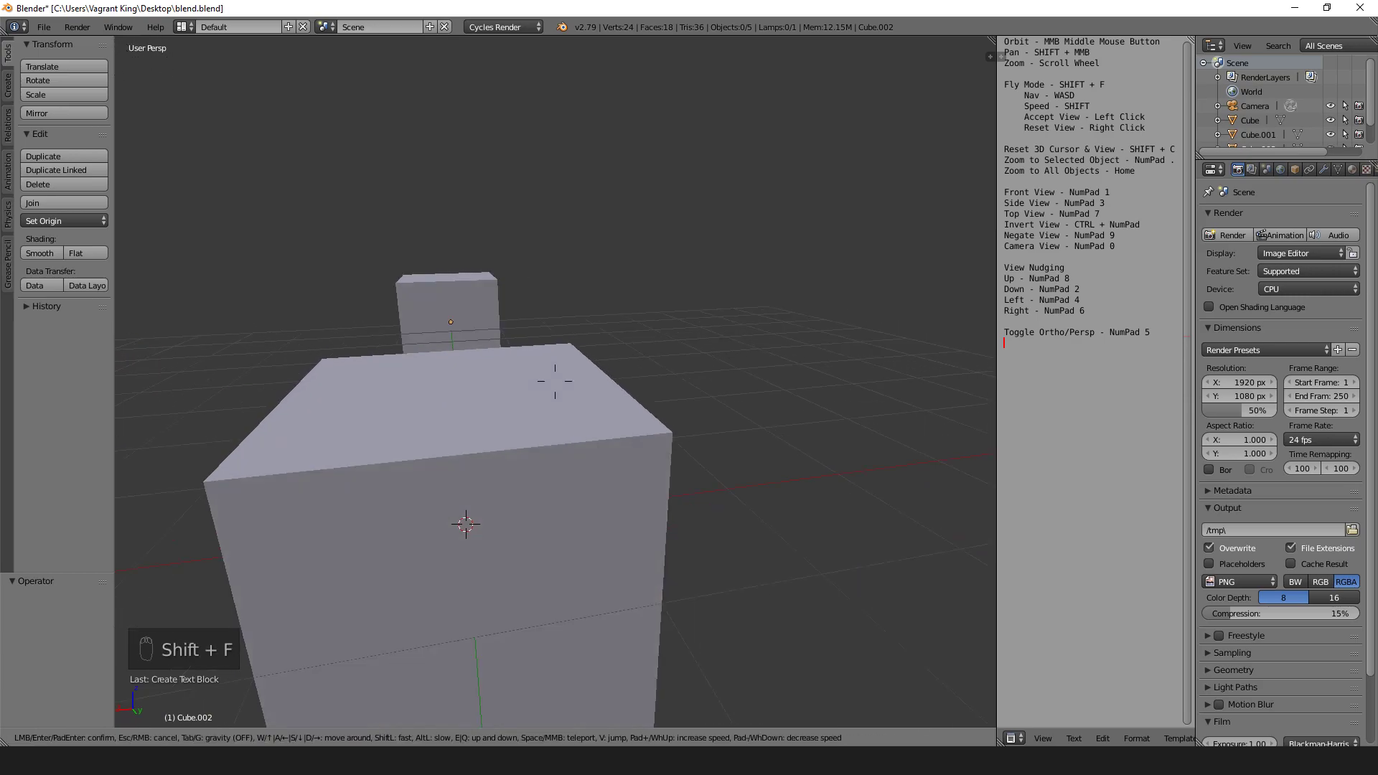
pyautogui.press('w')
pyautogui.press('w')
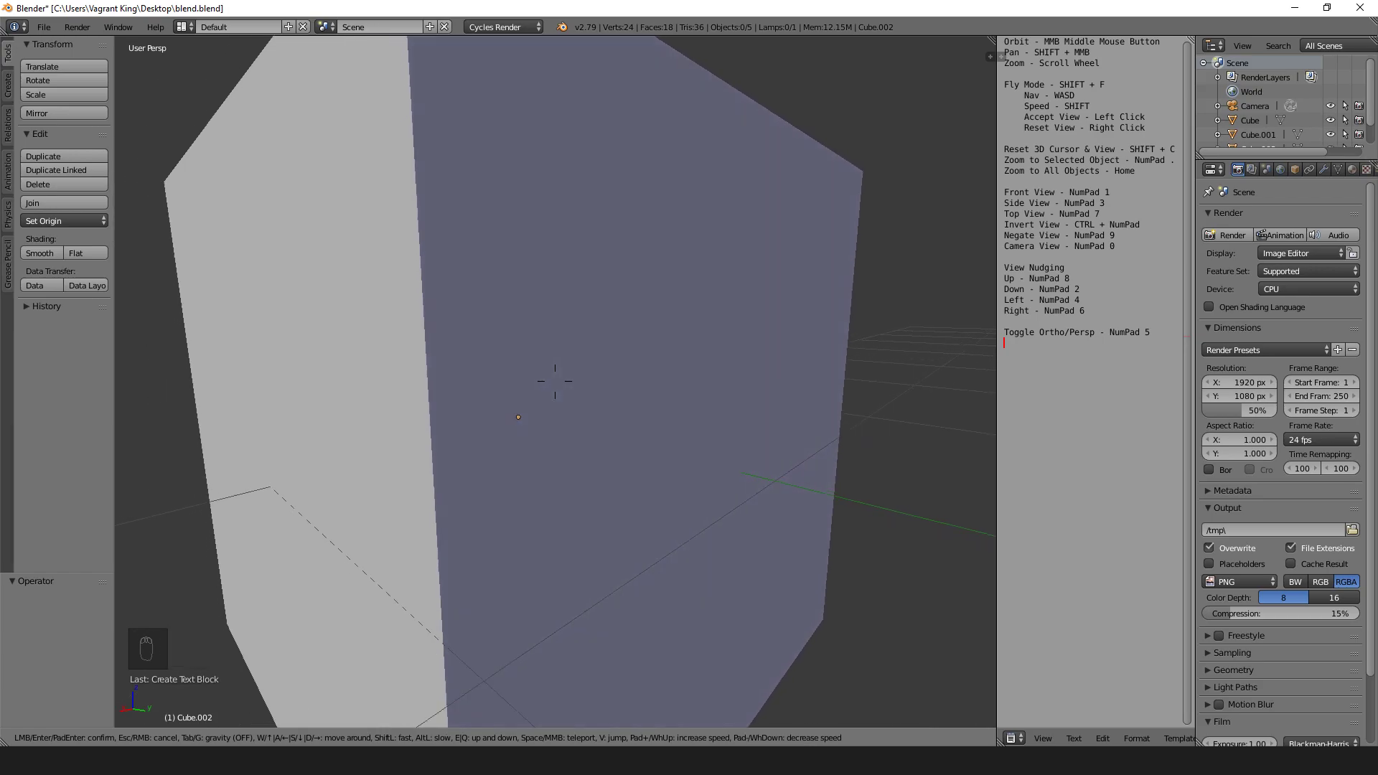
pyautogui.press('s')
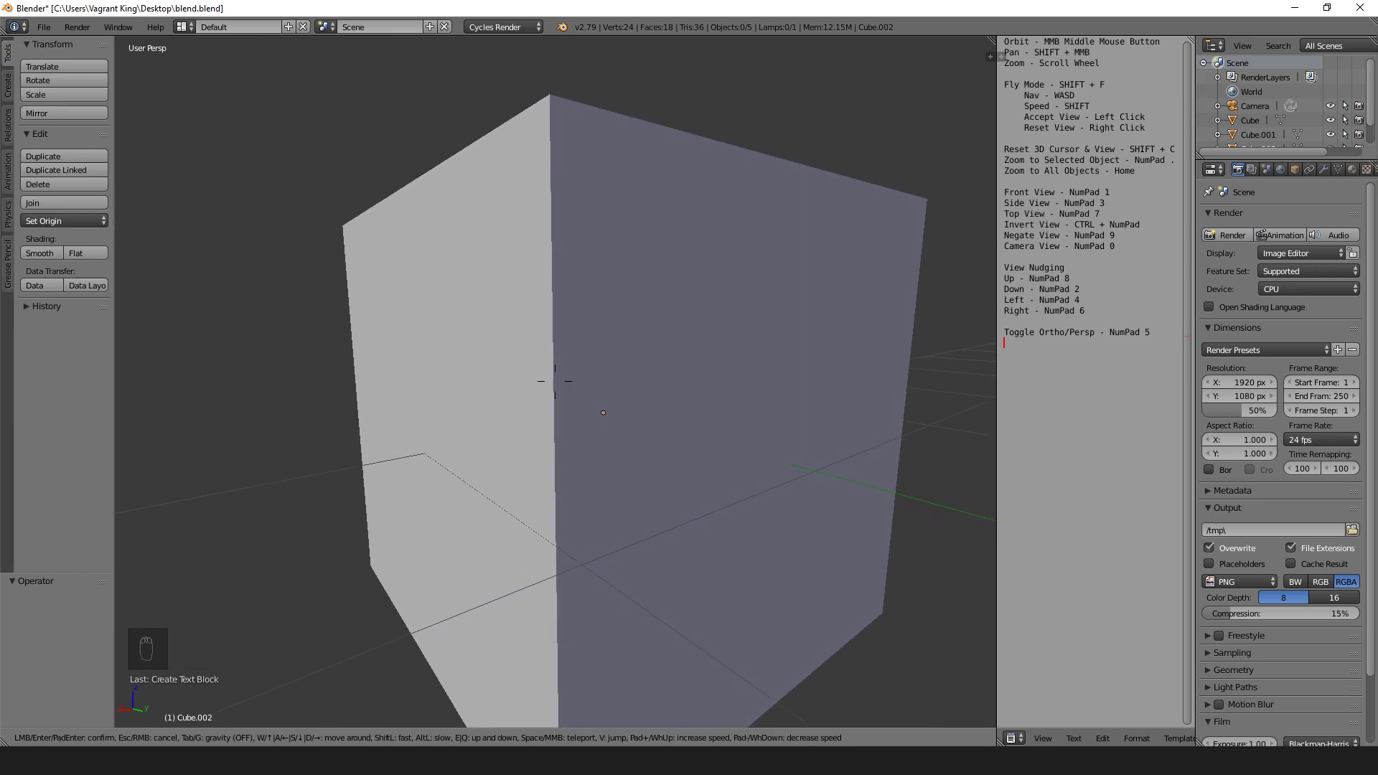
pyautogui.rightClick(554, 382)
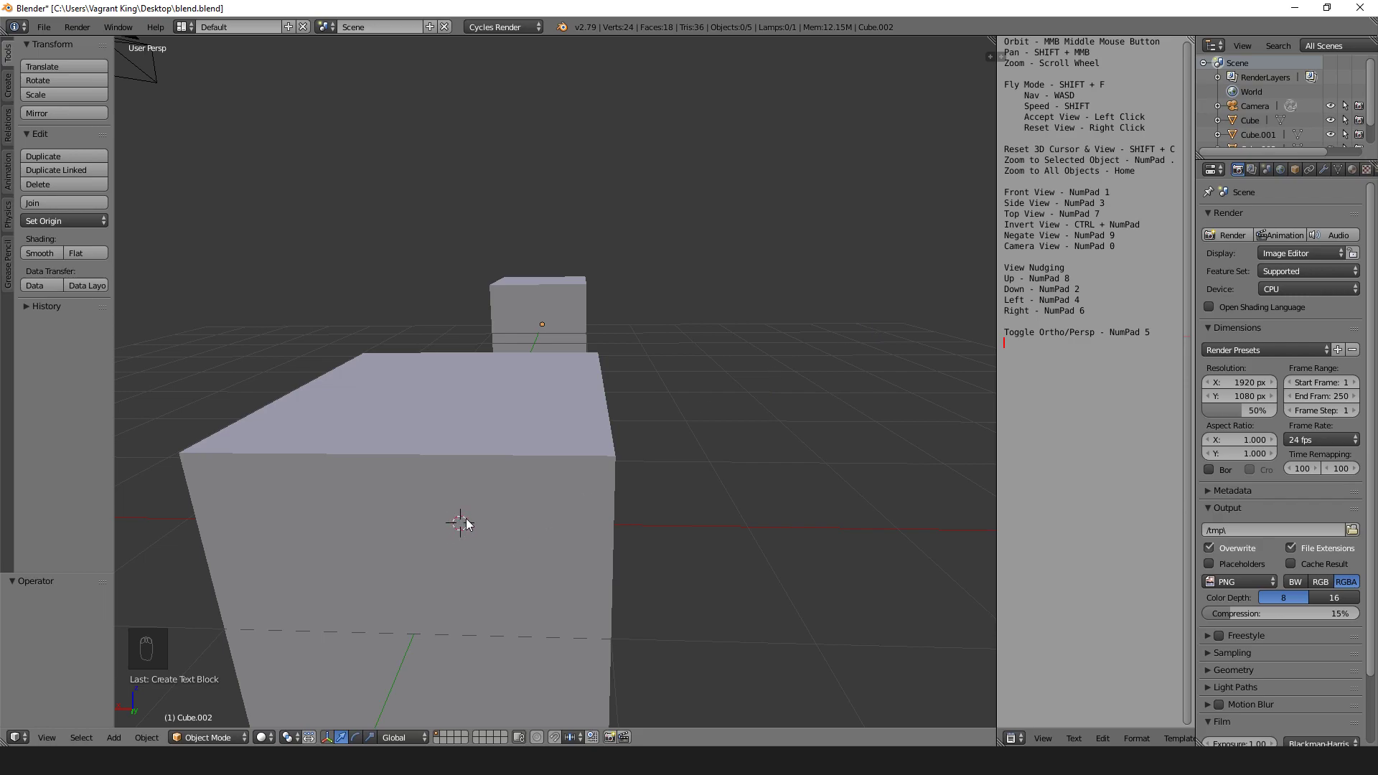
# - Place the 3D cursor at various points around the cubes and in empty space
pyautogui.click(946, 231)
pyautogui.click(204, 424)
pyautogui.click(686, 196)
pyautogui.click(772, 338)
pyautogui.click(332, 207)
pyautogui.click(876, 427)
pyautogui.click(817, 196)
pyautogui.click(401, 194)
pyautogui.click(270, 254)
pyautogui.click(724, 152)
pyautogui.click(836, 379)
pyautogui.click(560, 209)
pyautogui.click(272, 209)
pyautogui.click(687, 162)
pyautogui.click(810, 399)
pyautogui.click(812, 523)
pyautogui.click(282, 246)
pyautogui.click(825, 231)
pyautogui.click(446, 104)
pyautogui.click(298, 247)
pyautogui.click(684, 111)
pyautogui.click(772, 215)
pyautogui.click(373, 199)
pyautogui.click(409, 111)
pyautogui.click(818, 188)
pyautogui.click(417, 189)
# - Reset the 3D cursor to the scene origin and bring the whole scene into view
pyautogui.hotkey('shift', 'c')
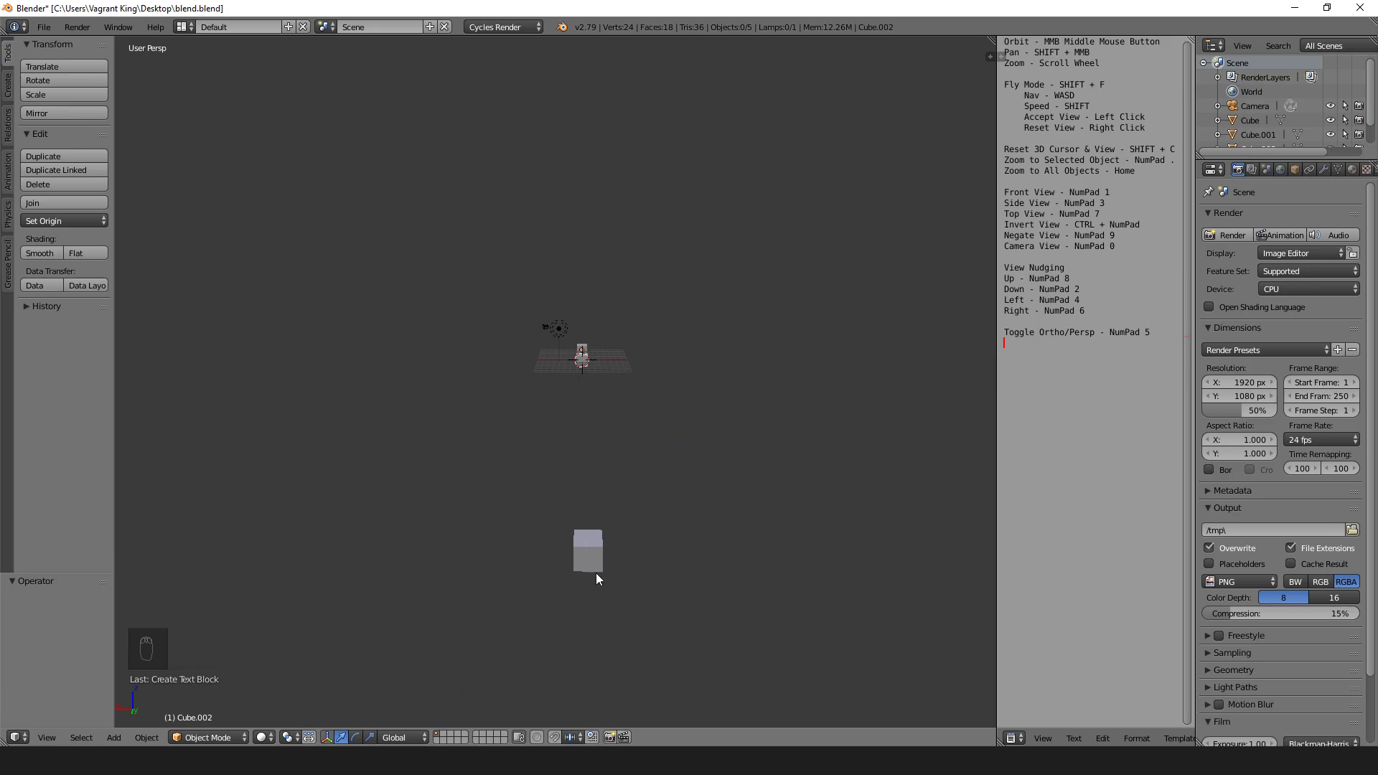
pyautogui.moveTo(580, 350); pyautogui.dragTo(722, 378, button='middle')
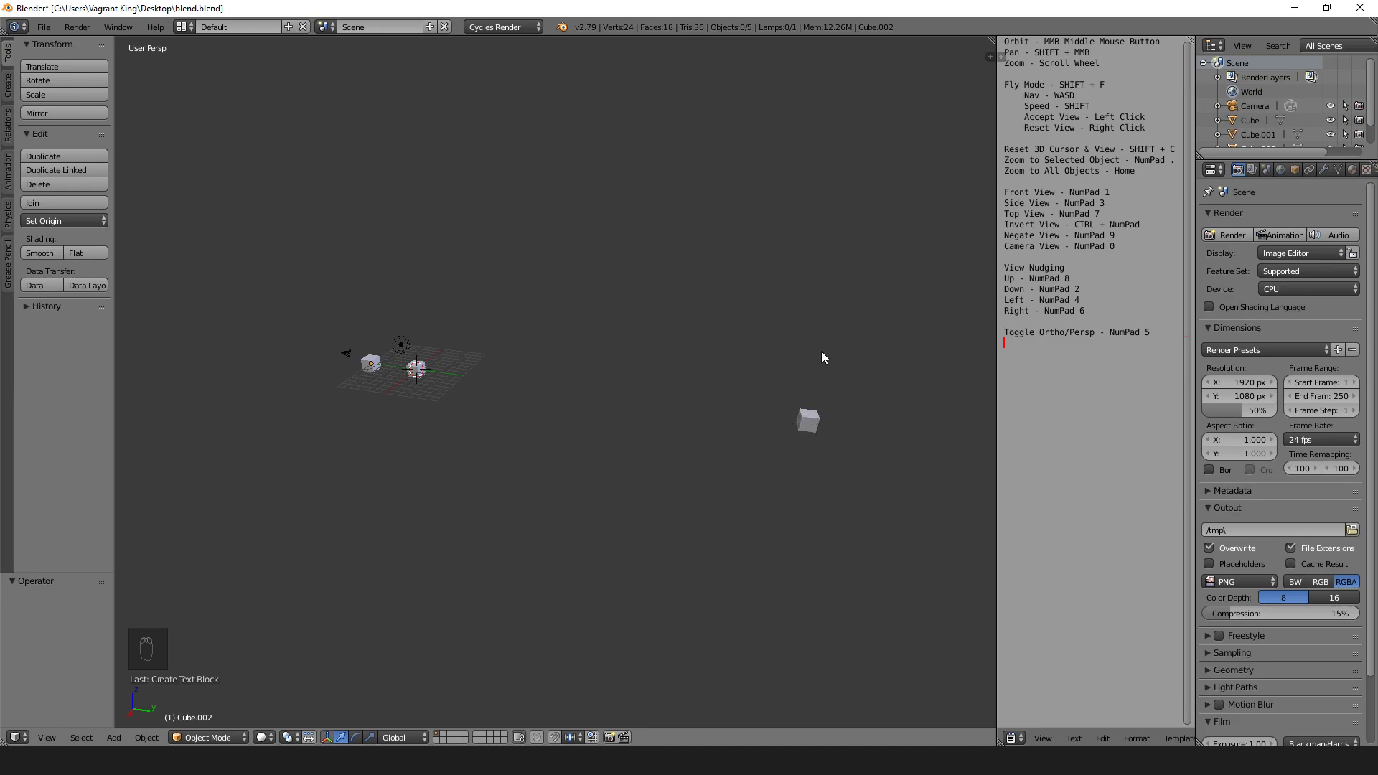
# - Select Cube.002, the cube near the camera, and zoom the view to the selected object
pyautogui.rightClick(371, 364)
pyautogui.rightClick(369, 359)
pyautogui.scroll(-2, 1243, 125)
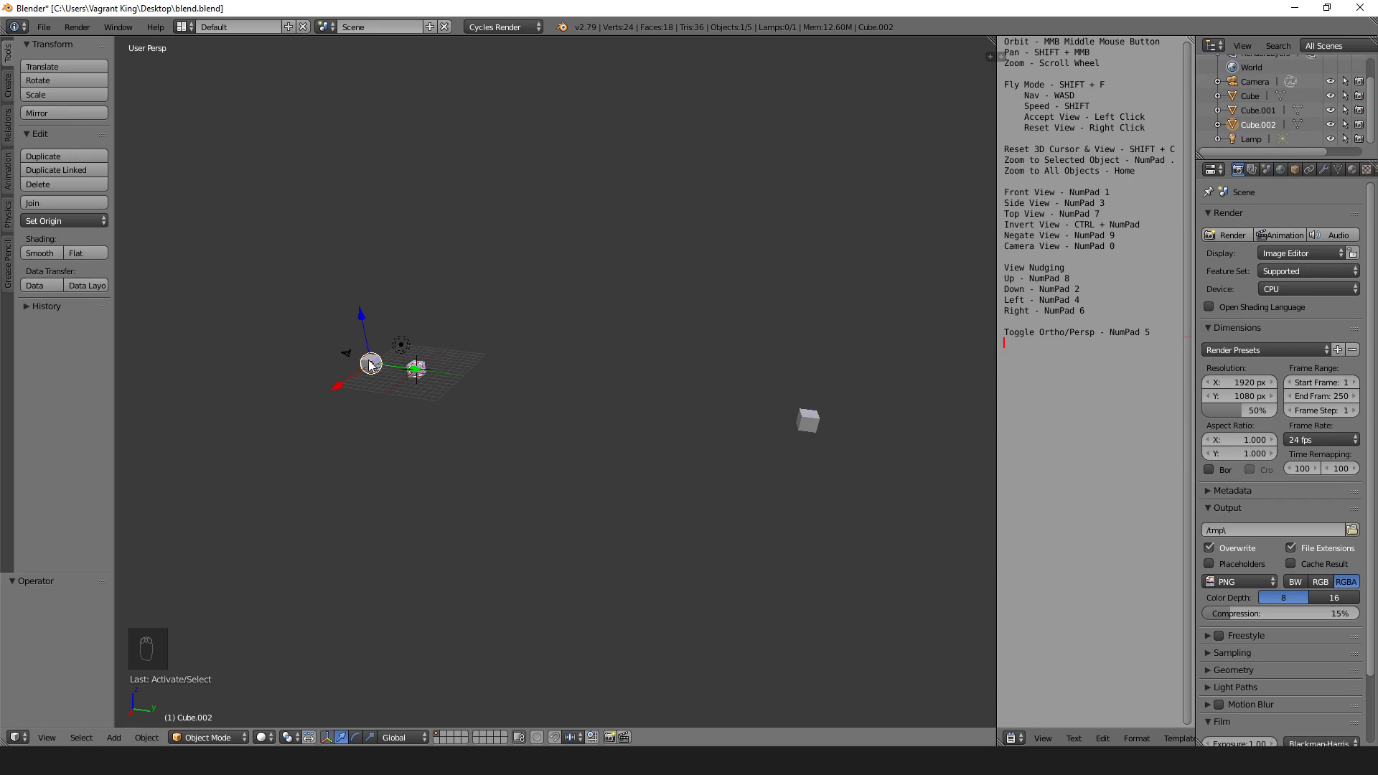
pyautogui.press('KP_Decimal')
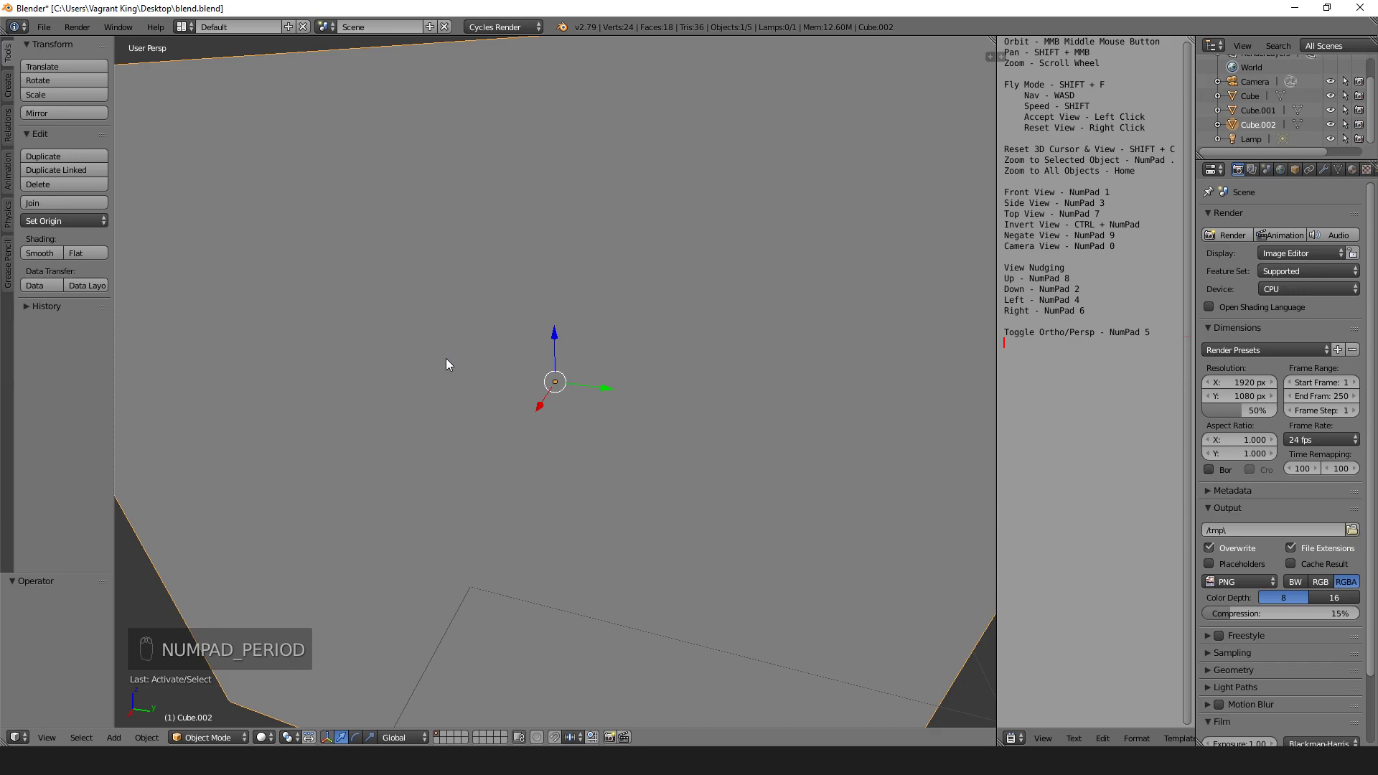
pyautogui.press('KP_Decimal')
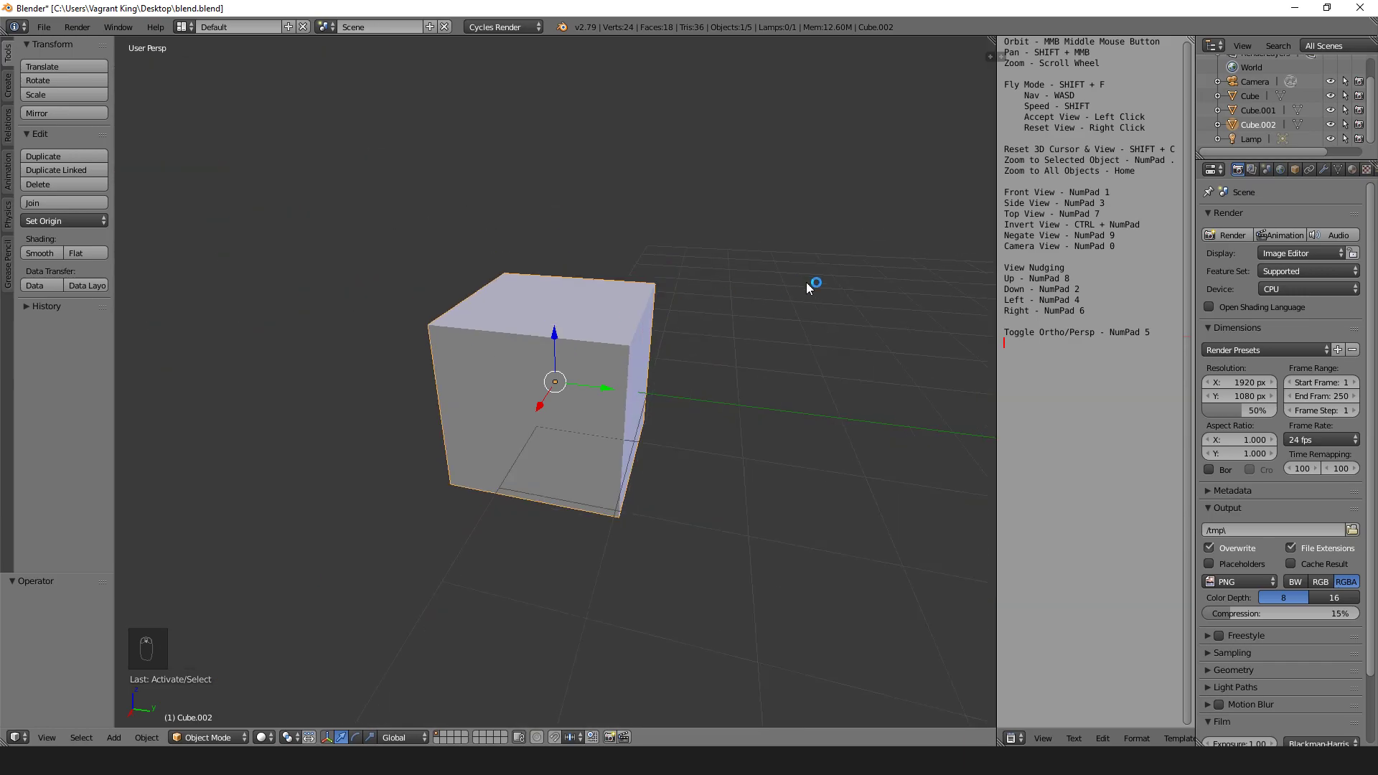
# - Select the distant cube Cube.001 by its name, zoom to it and inspect it from another angle
pyautogui.click(1257, 111)
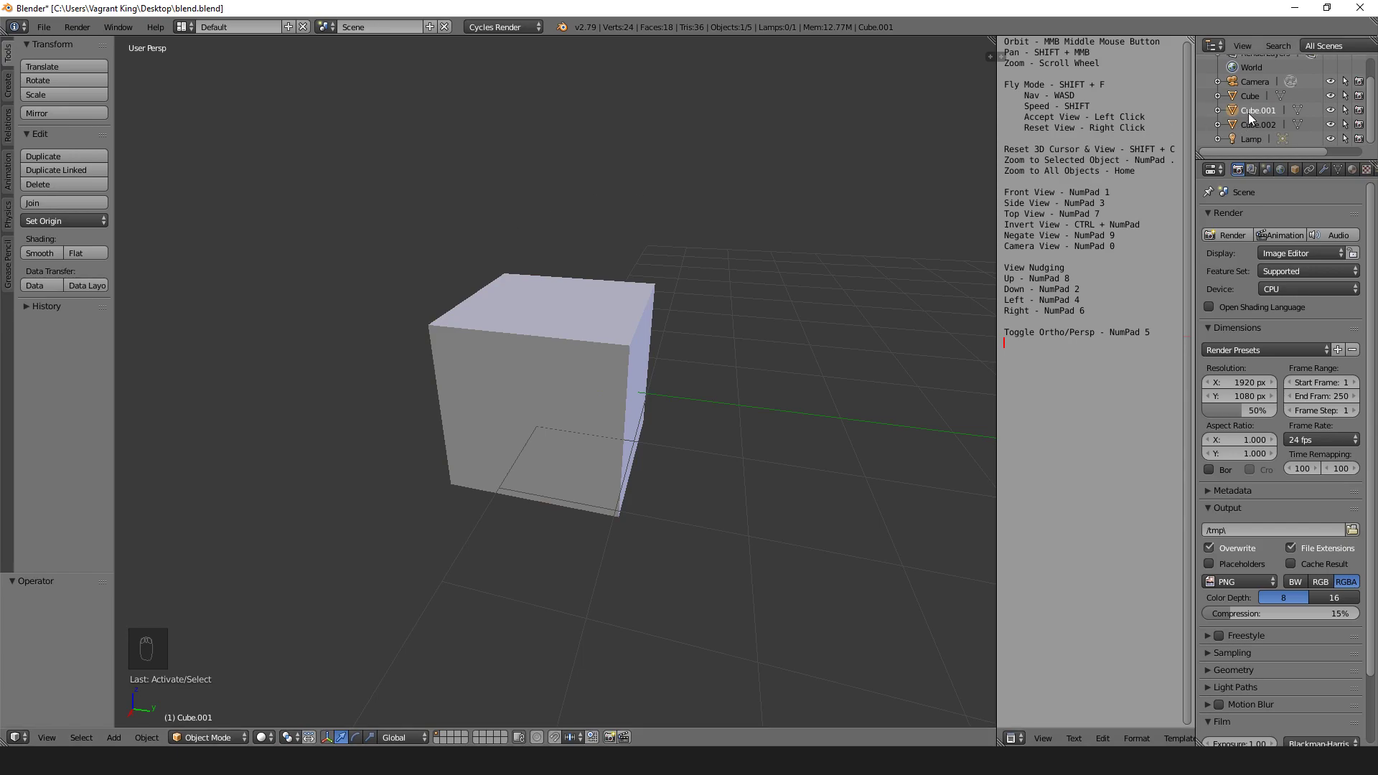
pyautogui.press('KP_Decimal')
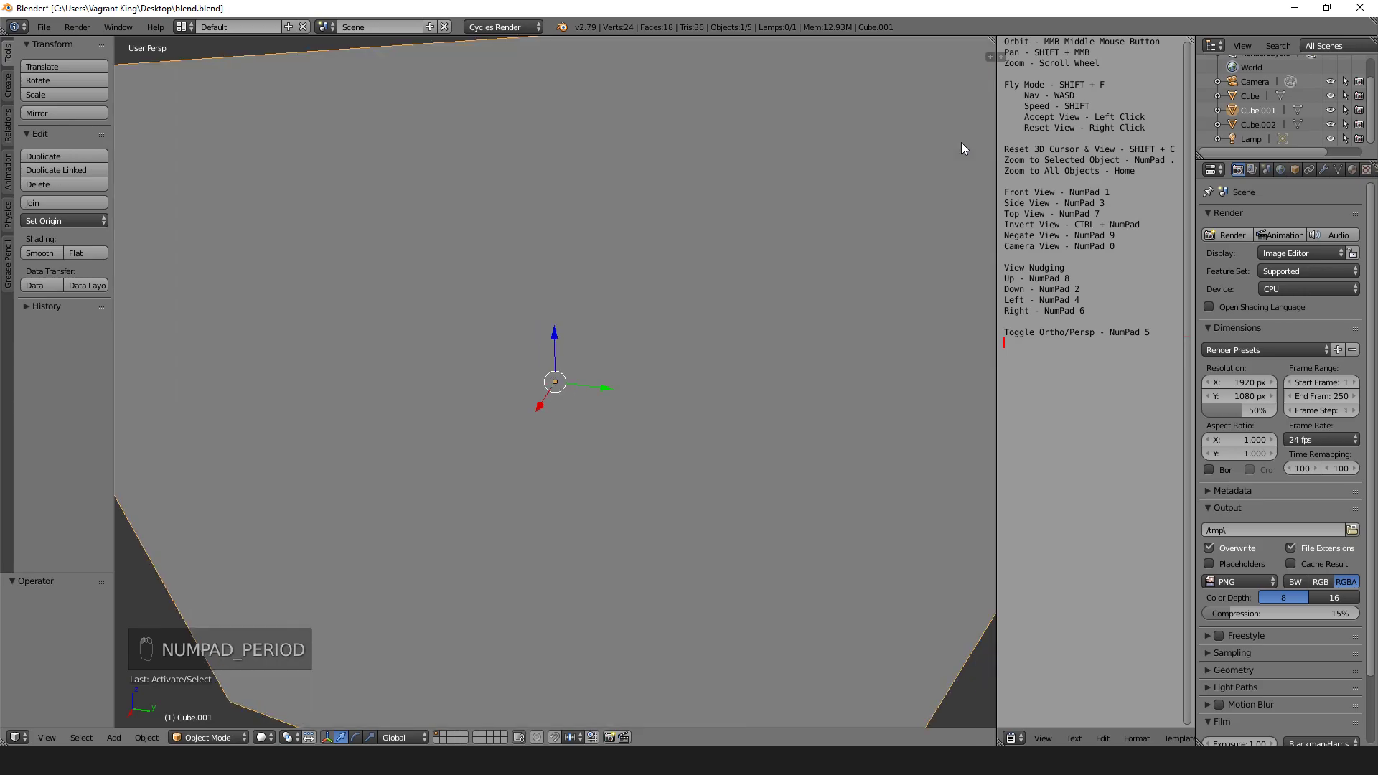
pyautogui.scroll(-7, 480, 288)
pyautogui.moveTo(479, 288)
pyautogui.mouseDown(button='middle')
pyautogui.moveTo(542, 289)
pyautogui.moveTo(488, 270)
pyautogui.mouseUp(button='middle')
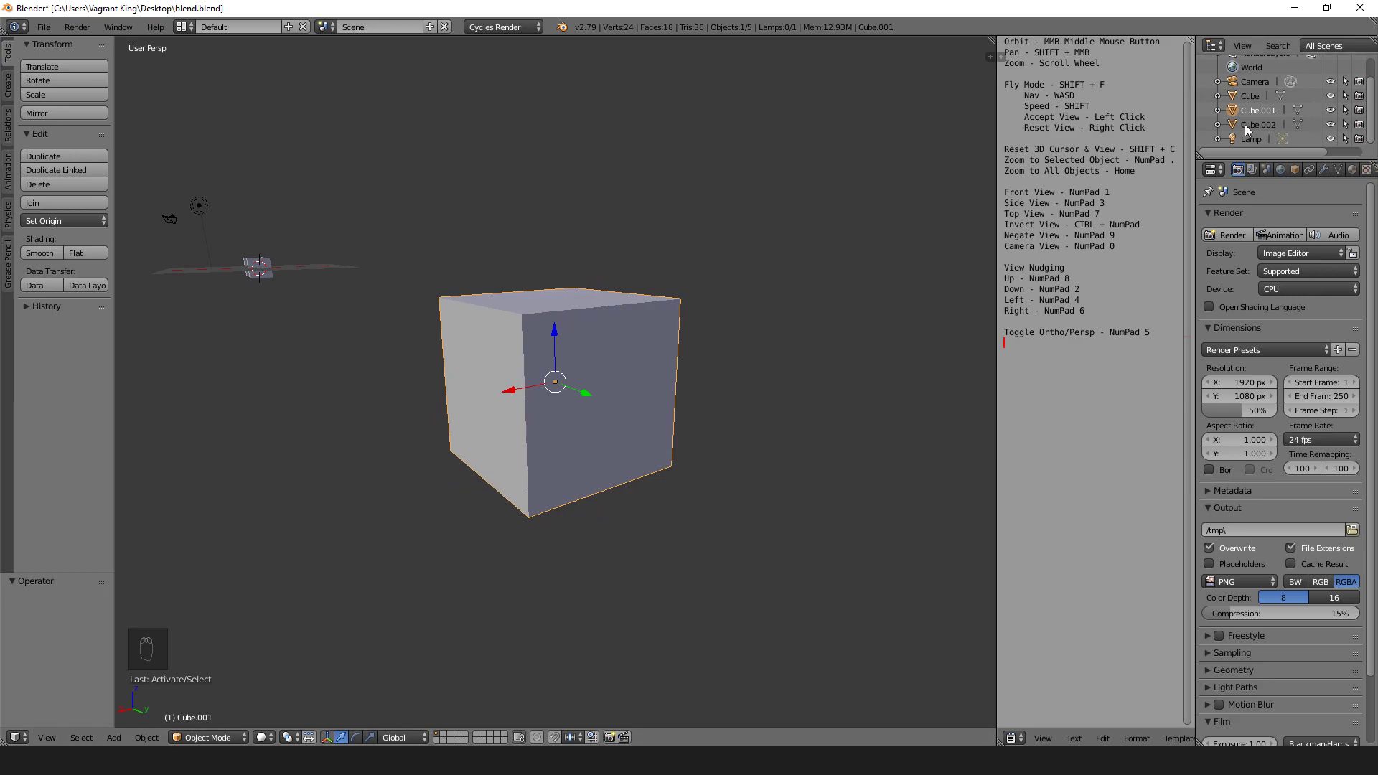
# - Select the object Cube at the origin by its name, zoom to it and view it from the front
pyautogui.click(1250, 98)
pyautogui.press('KP_Decimal')
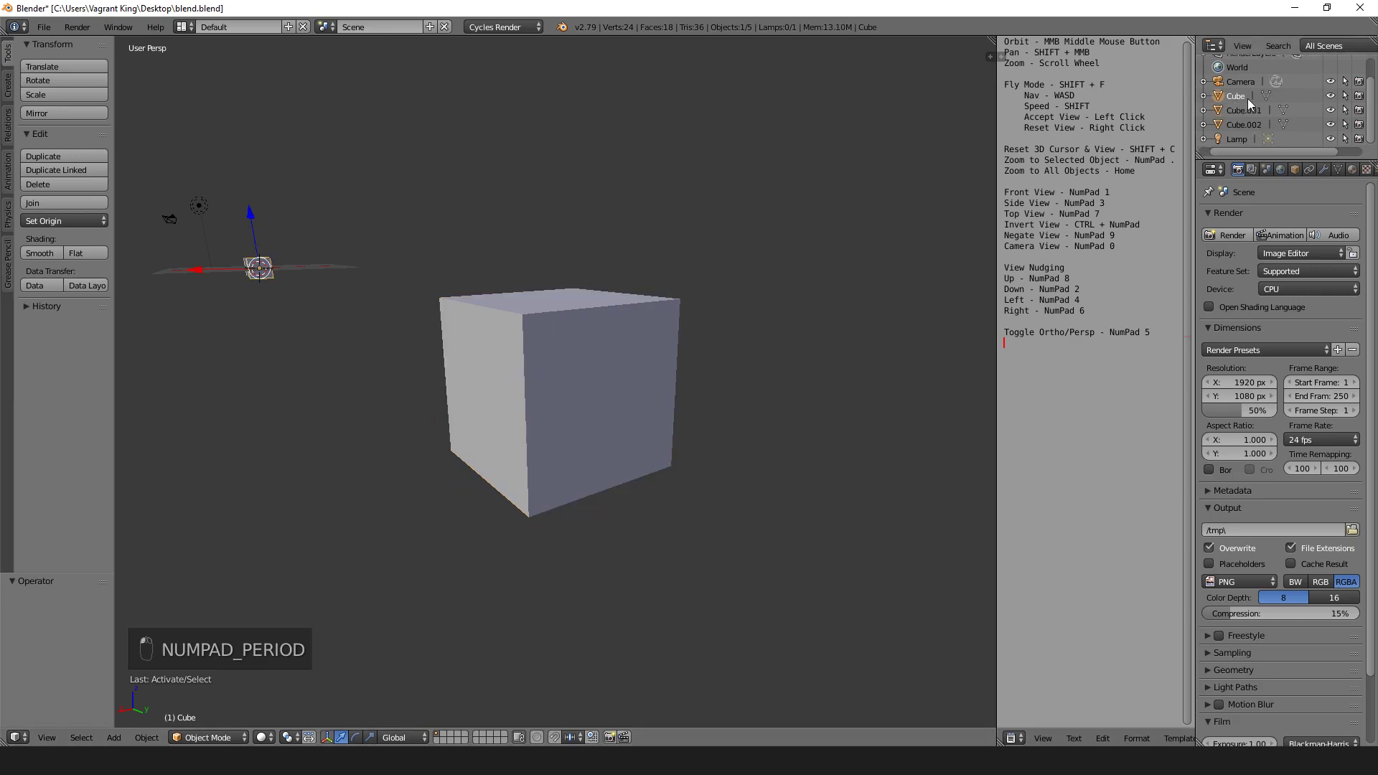
pyautogui.press('KP_Decimal')
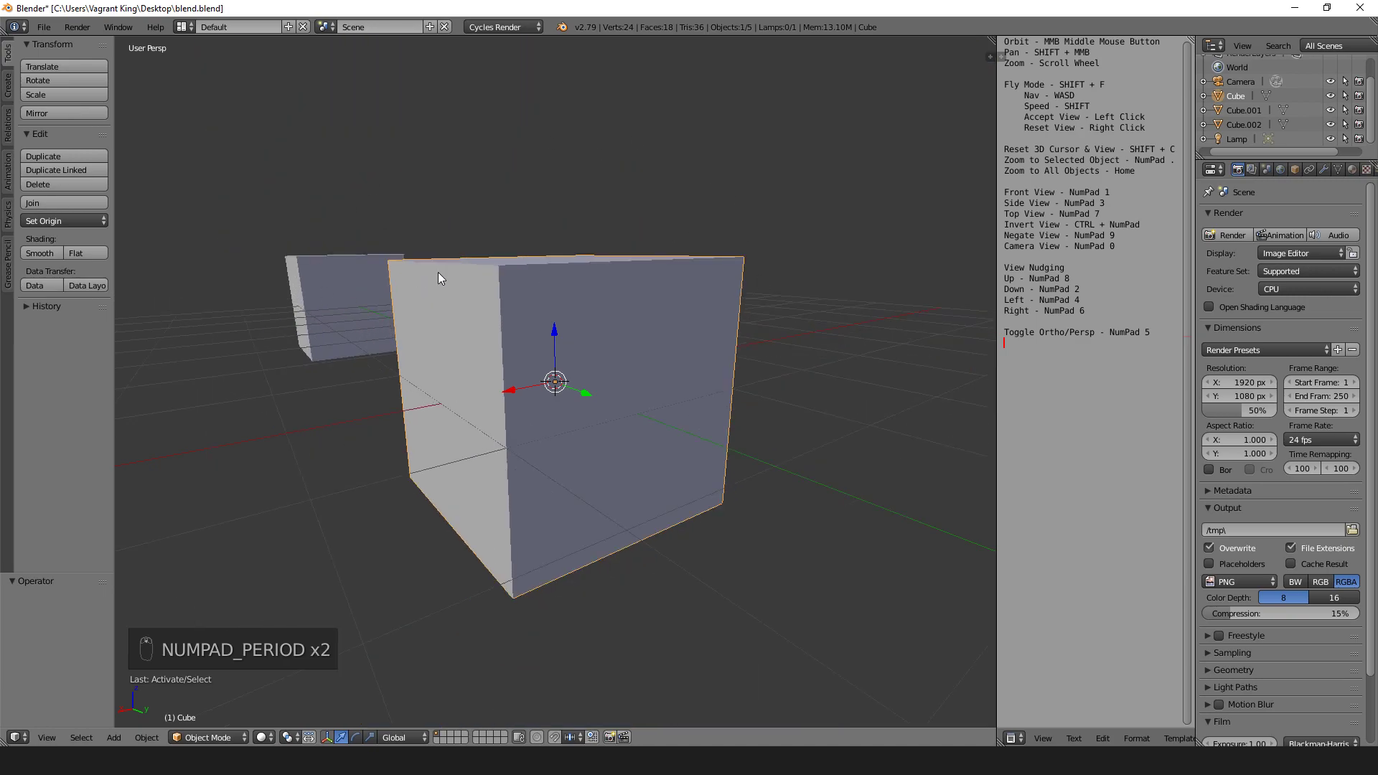
pyautogui.moveTo(402, 302); pyautogui.dragTo(515, 321, button='middle')
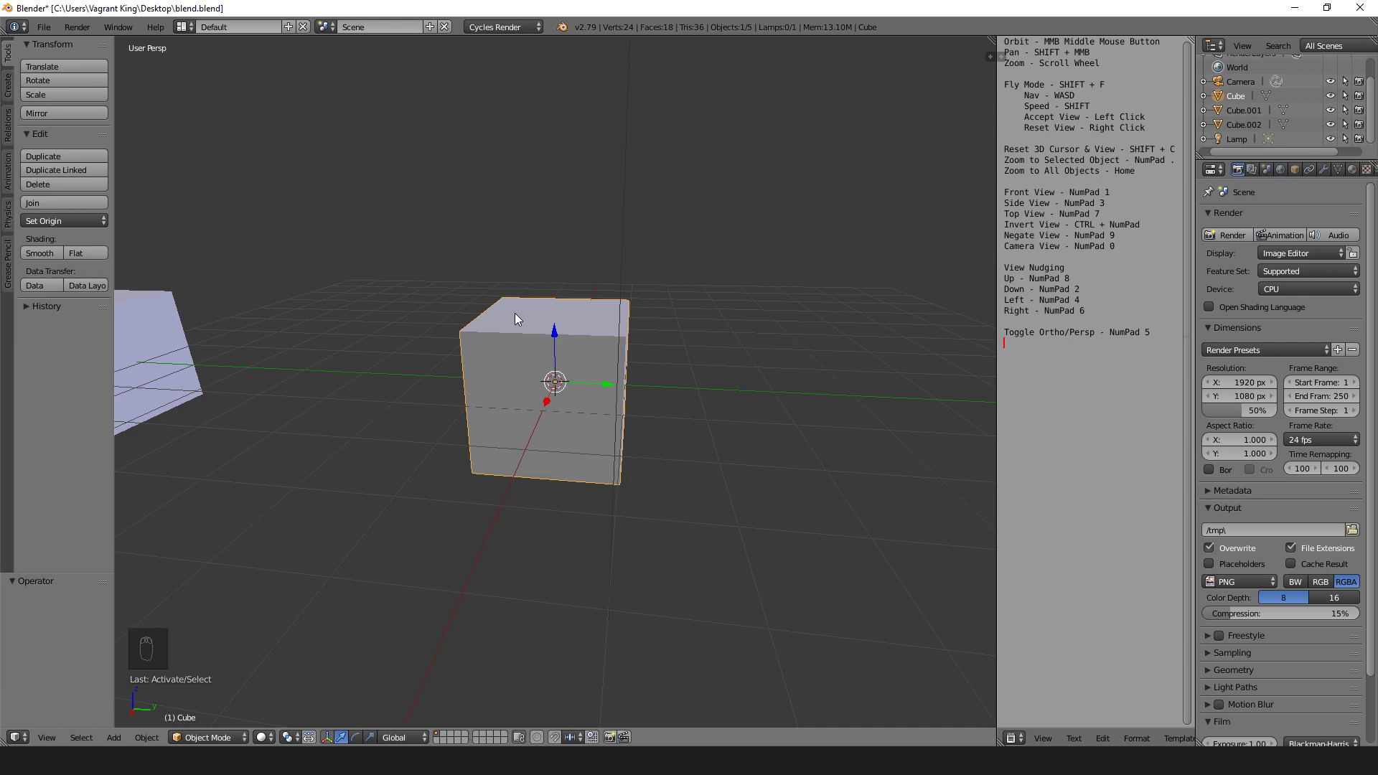
# - Frame all objects in the scene, and return to a close view of the selected Cube
pyautogui.press('Home')
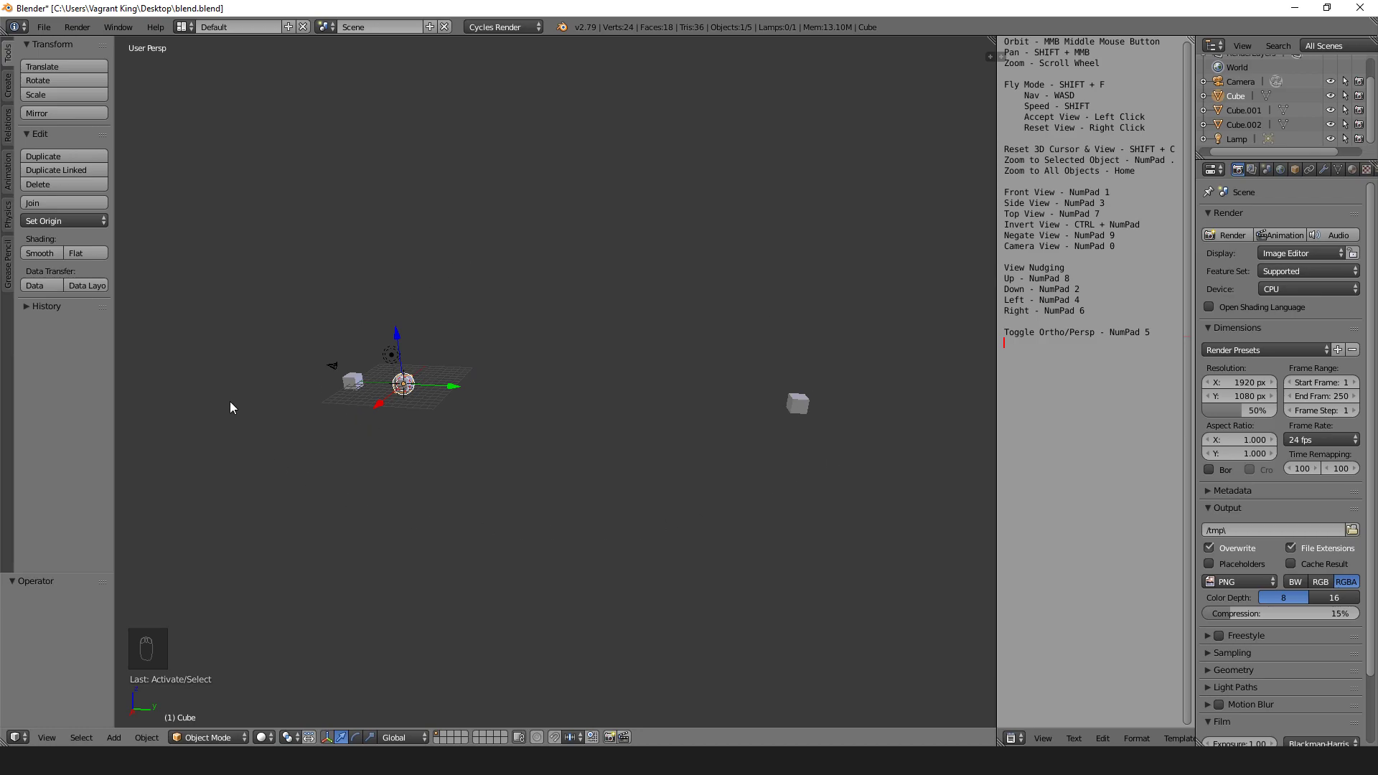
pyautogui.moveTo(418, 394); pyautogui.dragTo(451, 419, button='middle')
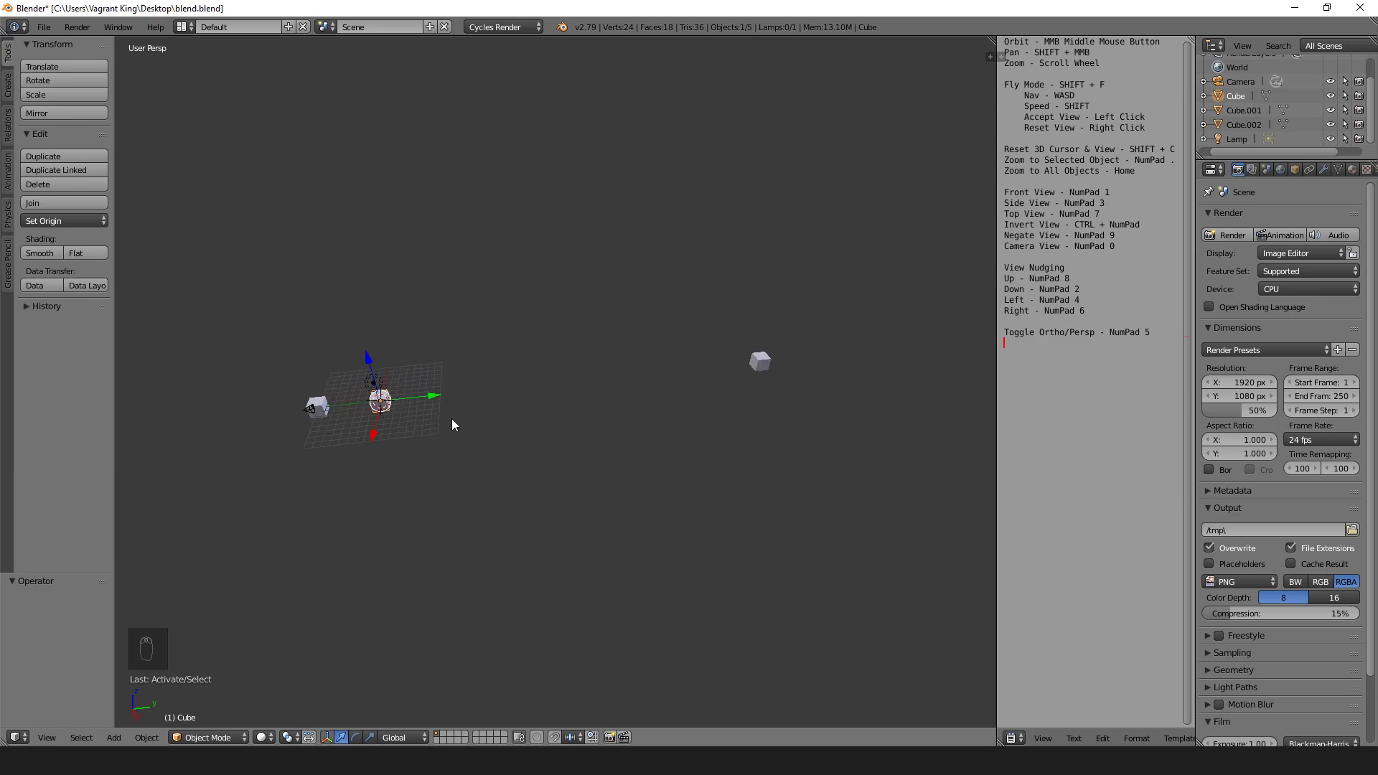
pyautogui.press('KP_Decimal')
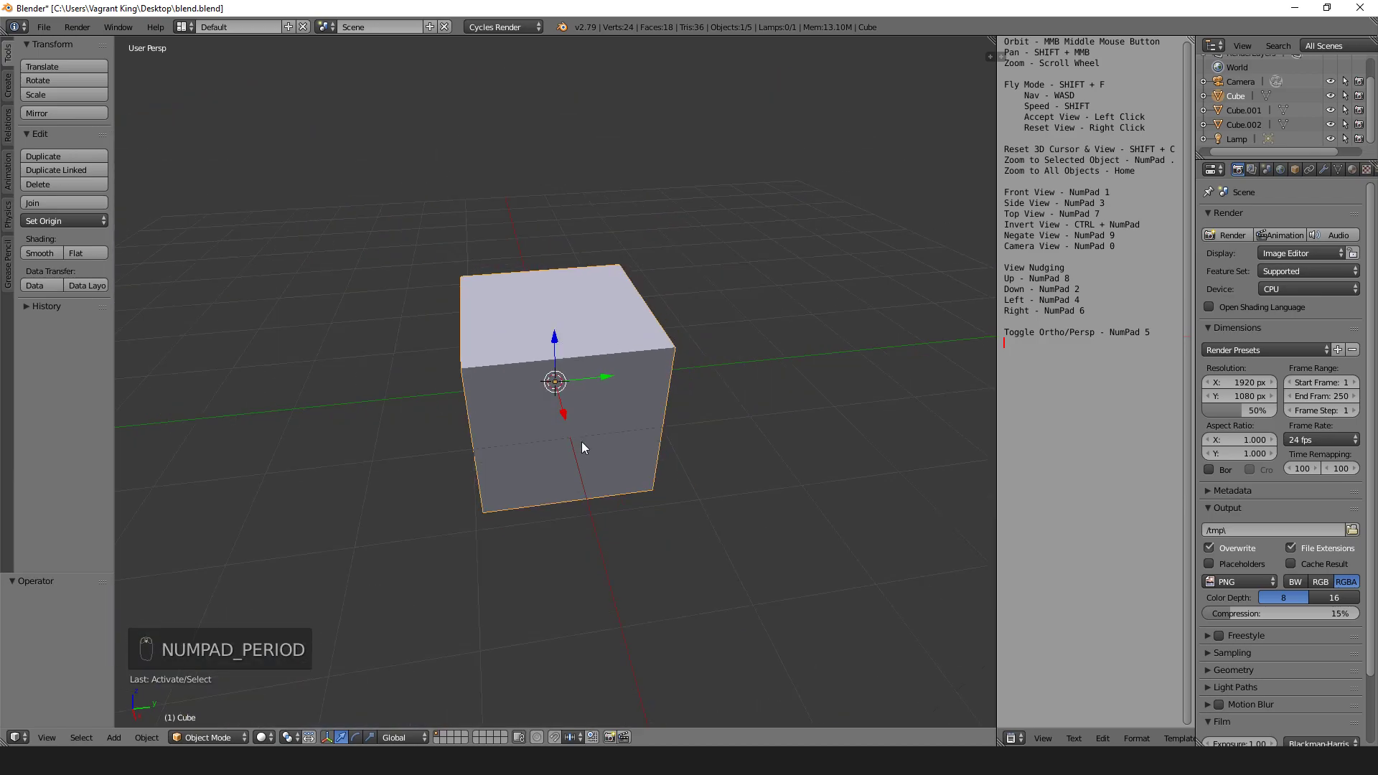
pyautogui.moveTo(611, 457)
pyautogui.mouseDown(button='middle')
pyautogui.moveTo(526, 423)
pyautogui.moveTo(603, 424)
pyautogui.moveTo(627, 440)
pyautogui.moveTo(617, 437)
pyautogui.mouseUp(button='middle')
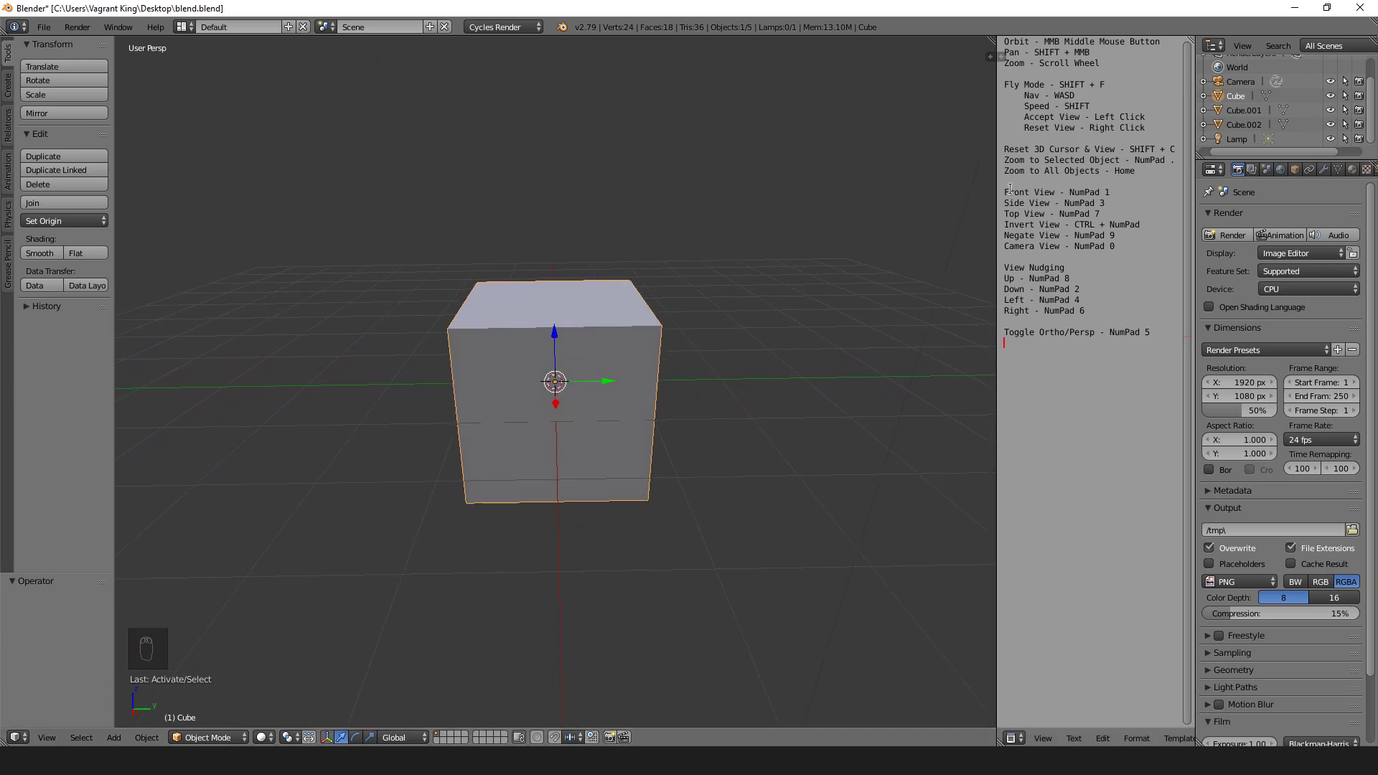
# - View the selected Cube from the front, the side and the top in turn
pyautogui.press('KP_1')
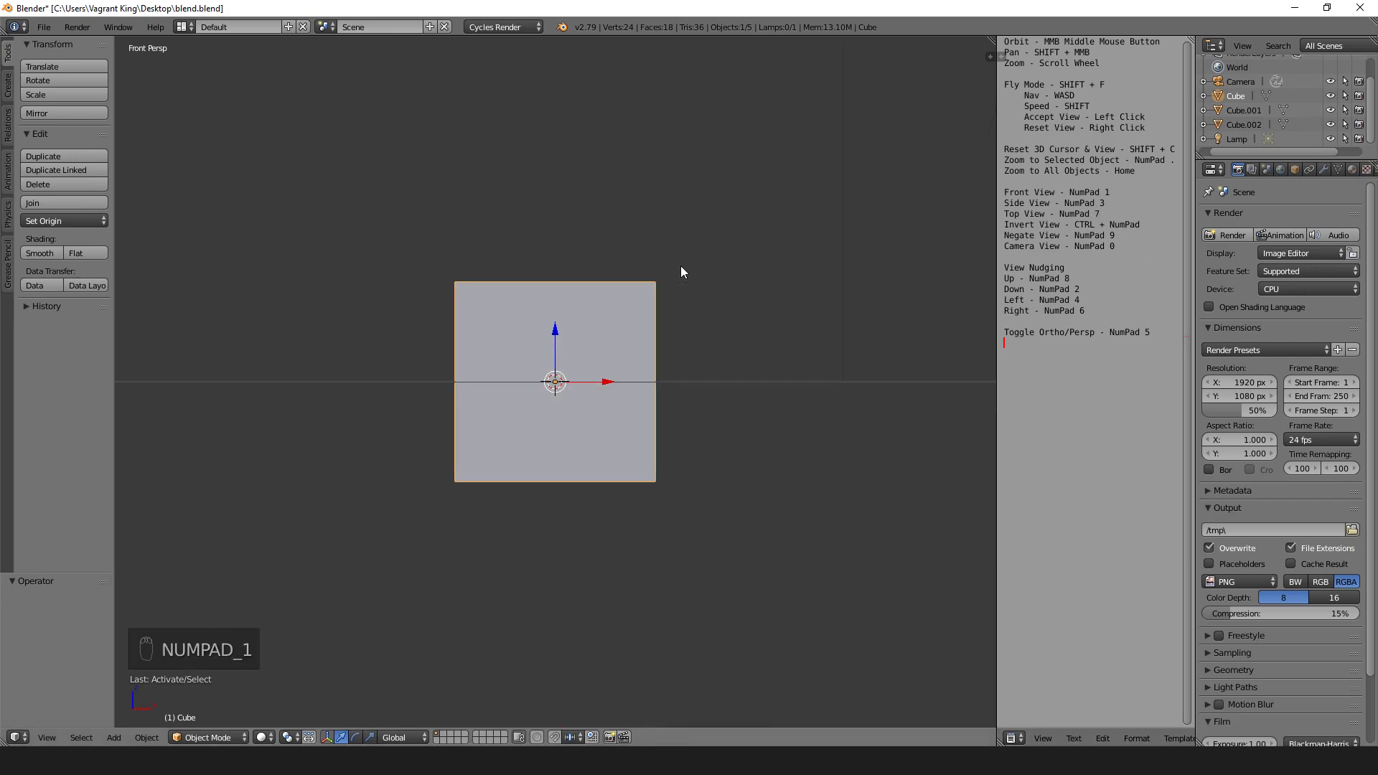
pyautogui.press('KP_3')
pyautogui.press('KP_7')
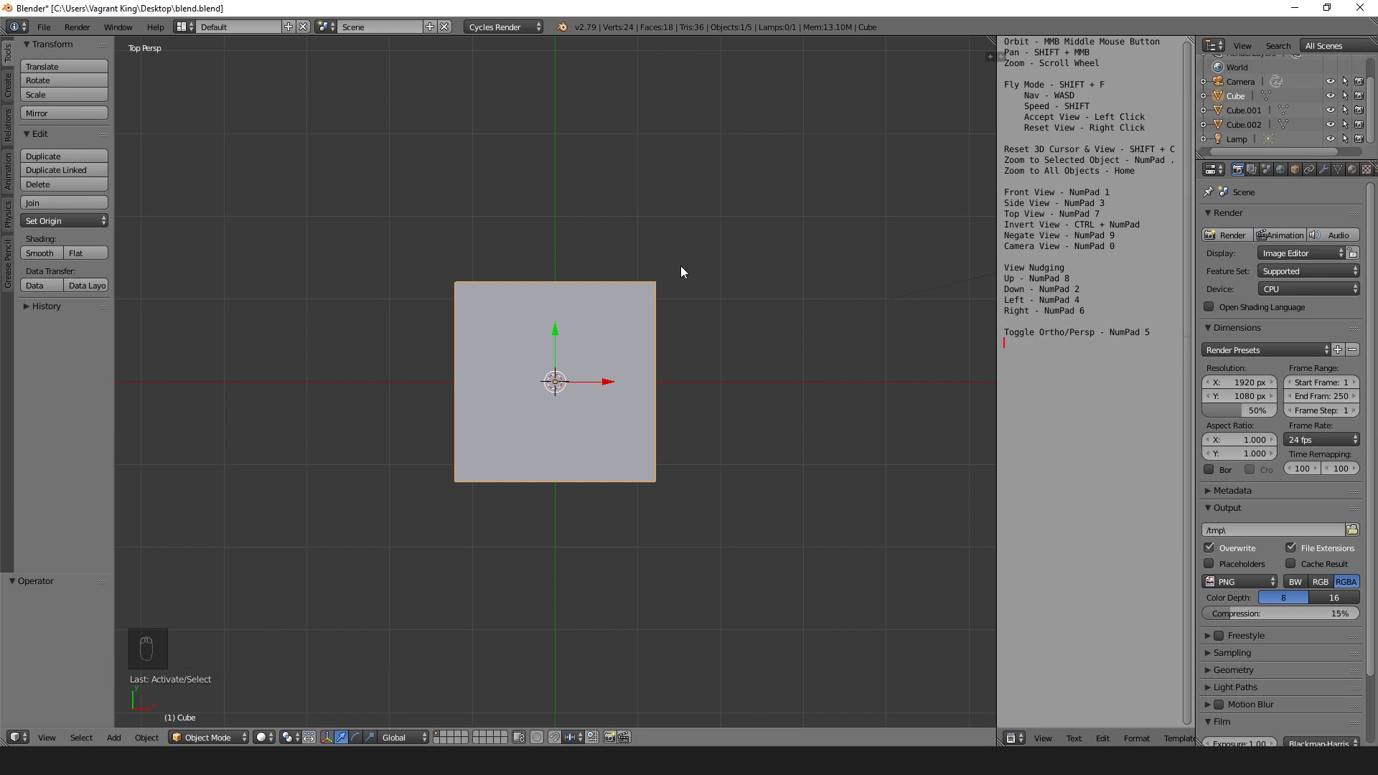
# - Show the scene from a wider angled view and flip repeatedly between that view and its opposite side
pyautogui.moveTo(773, 428); pyautogui.dragTo(738, 390, button='middle')
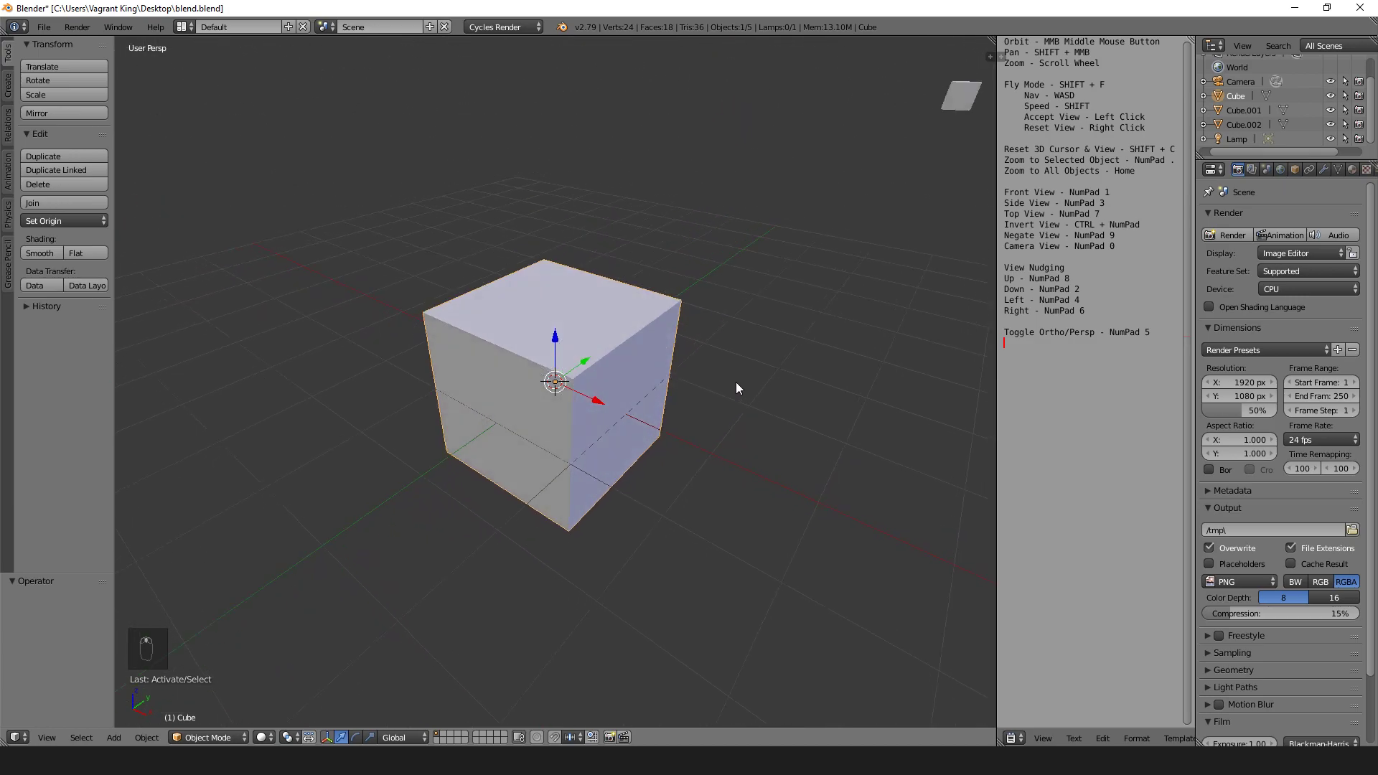
pyautogui.scroll(-8, 718, 362)
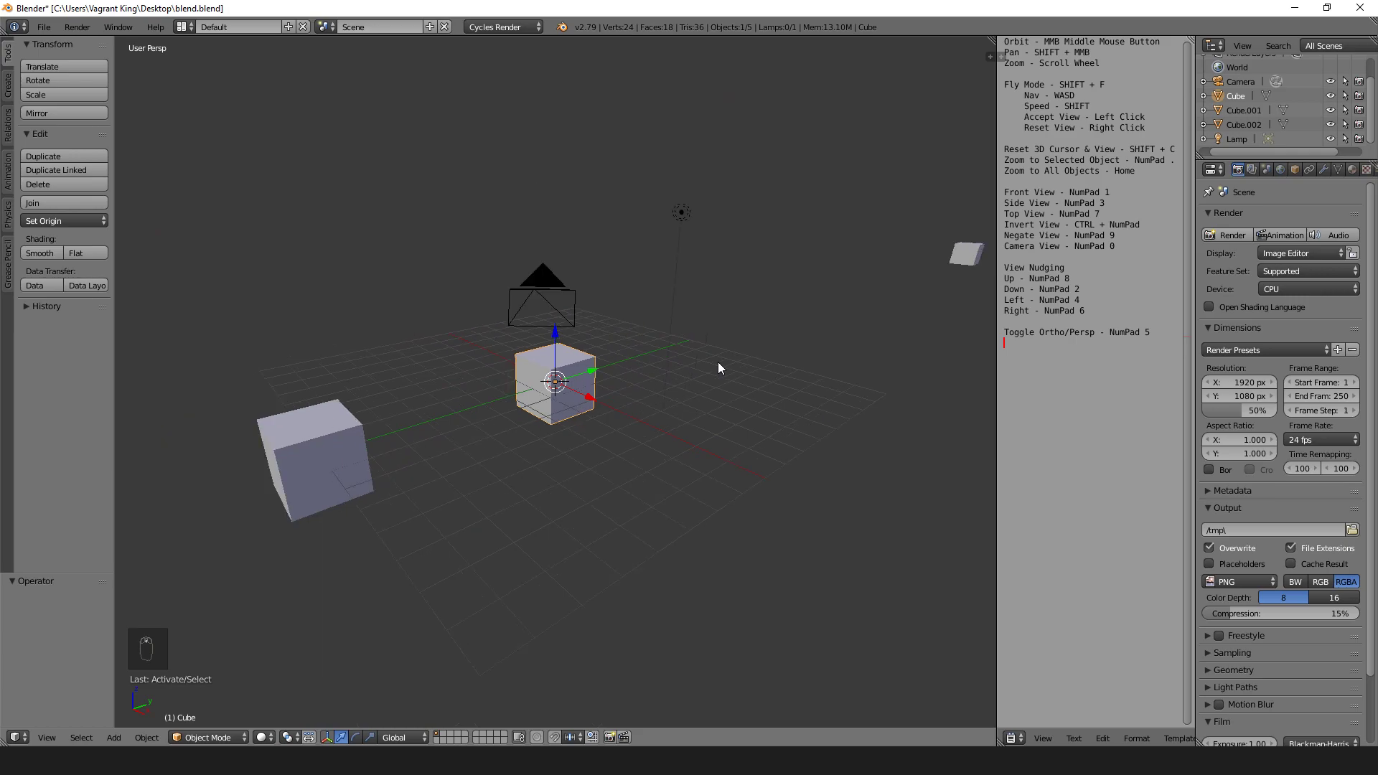
pyautogui.press('KP_9')
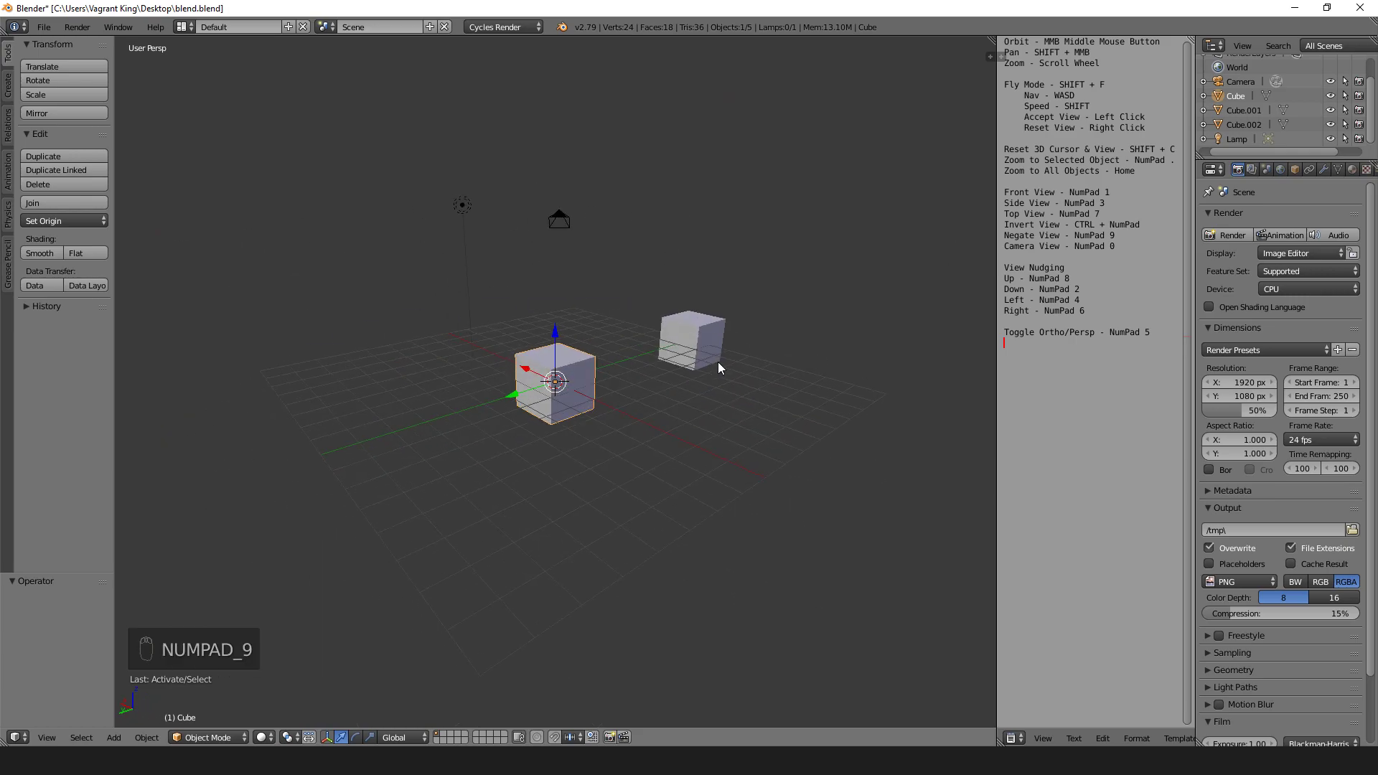
pyautogui.press('KP_9')
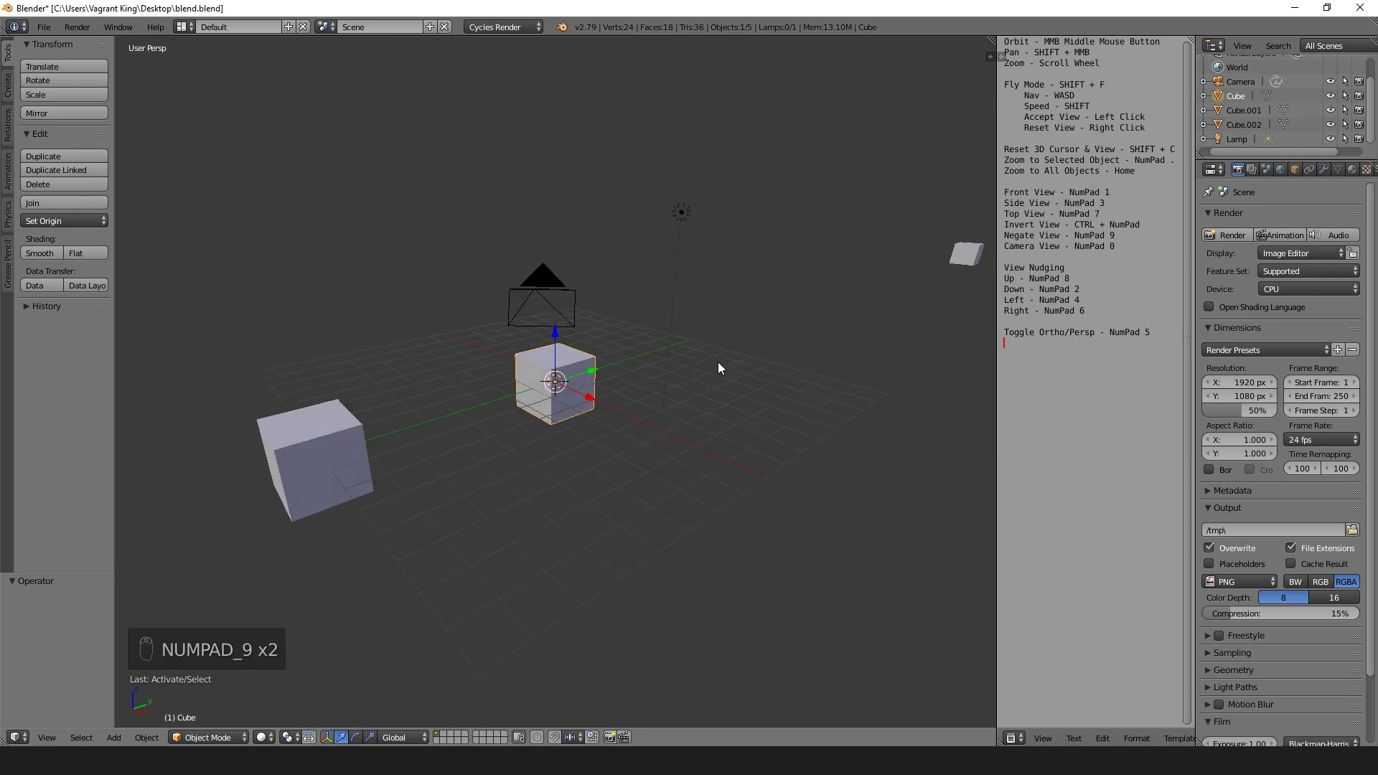
pyautogui.press('KP_9')
pyautogui.press('KP_9')
pyautogui.press('KP_9')
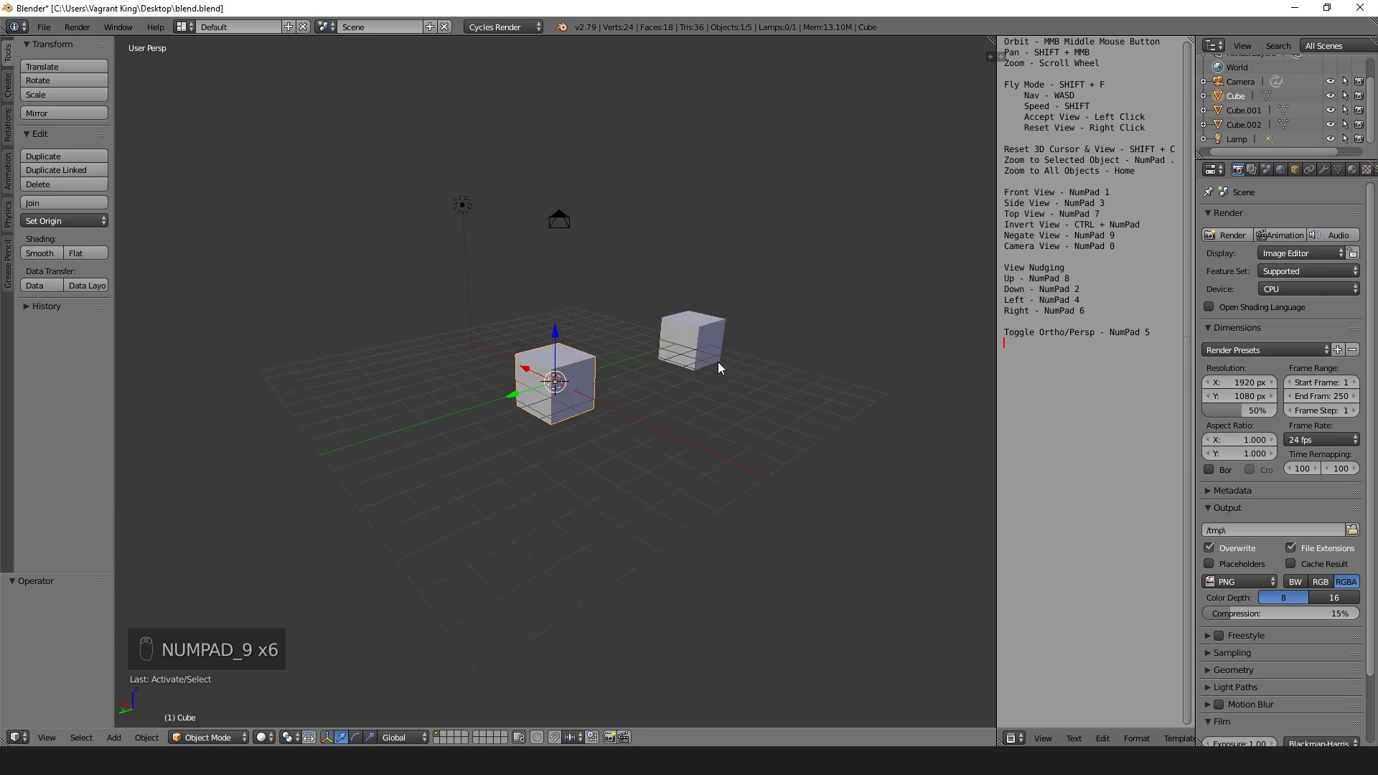
pyautogui.press('KP_9')
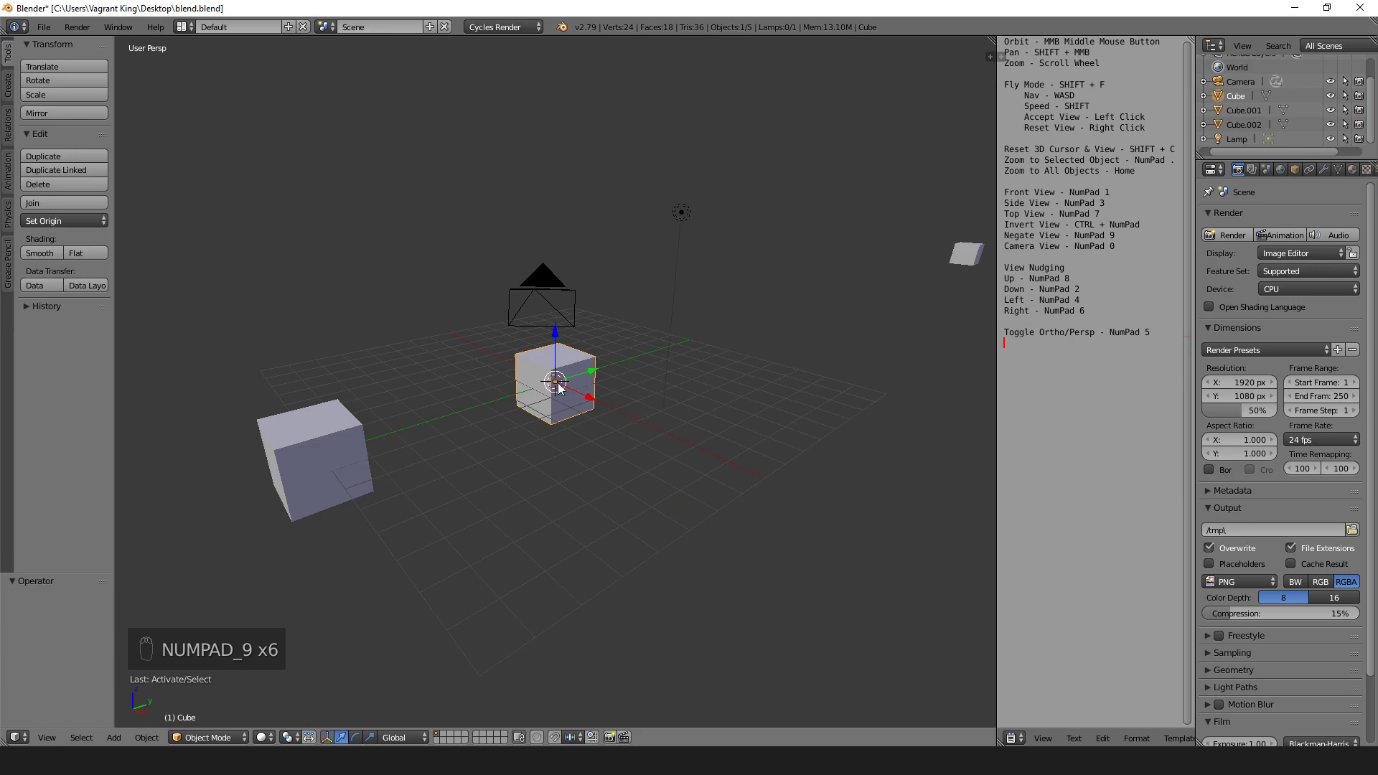
# - View the scene from each standard direction paired with its inverse: front and back, top and bottom, right and left
pyautogui.press('KP_1')
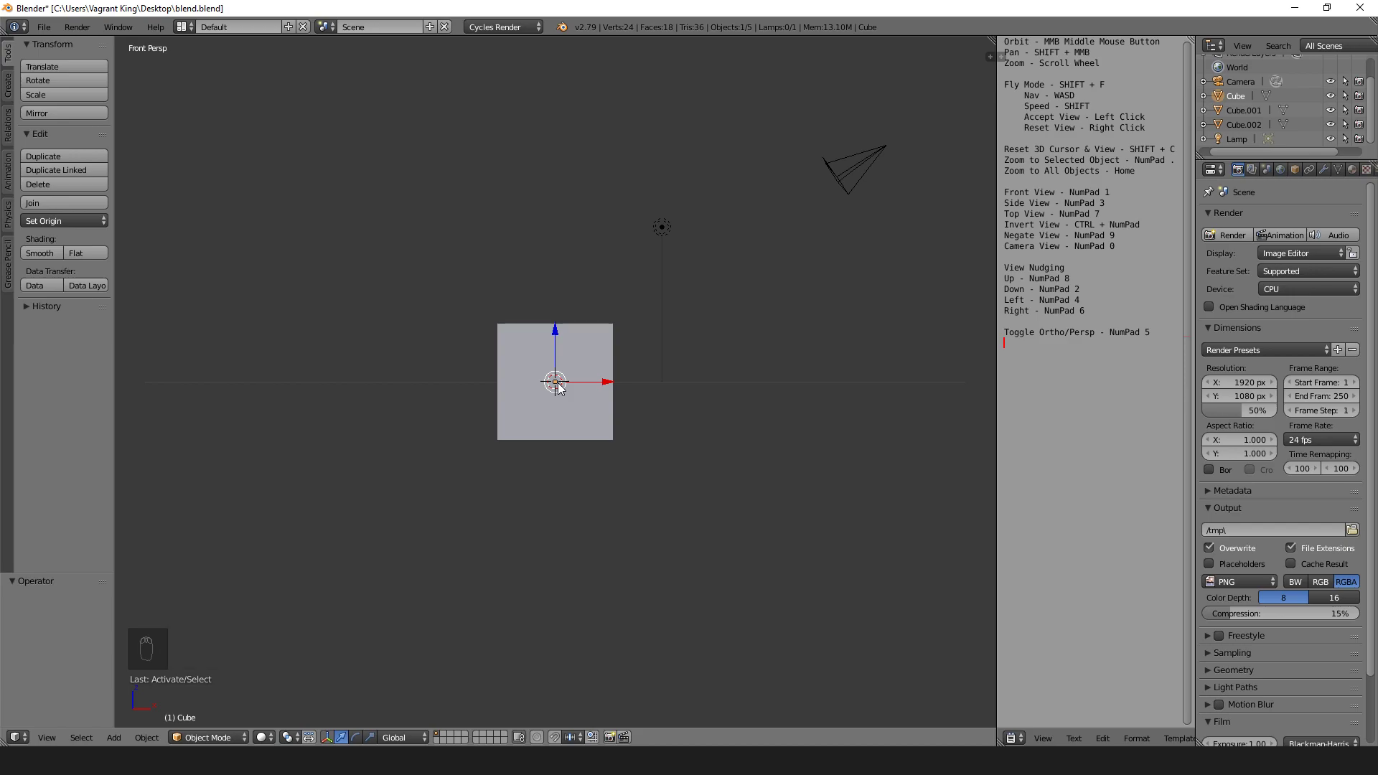
pyautogui.press('ctrl+KP_1')
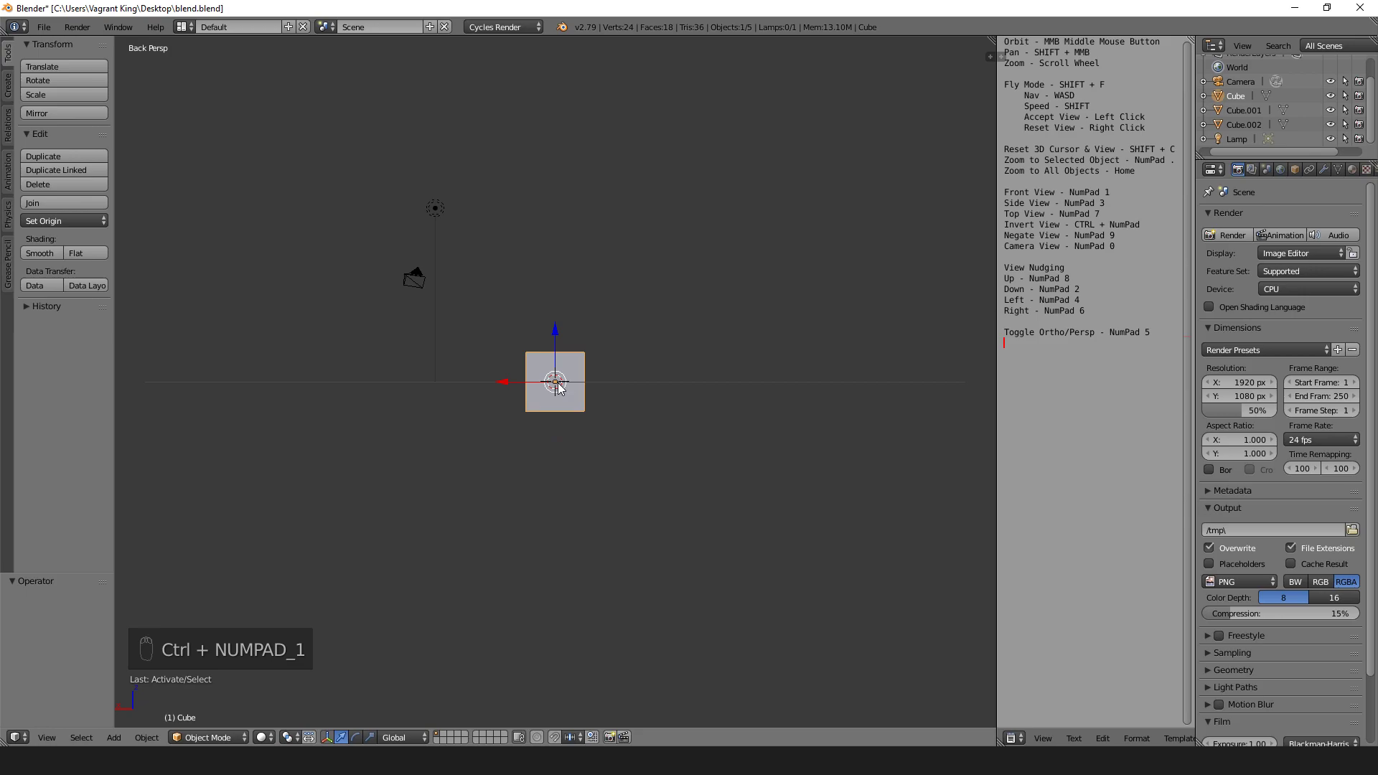
pyautogui.press('KP_1')
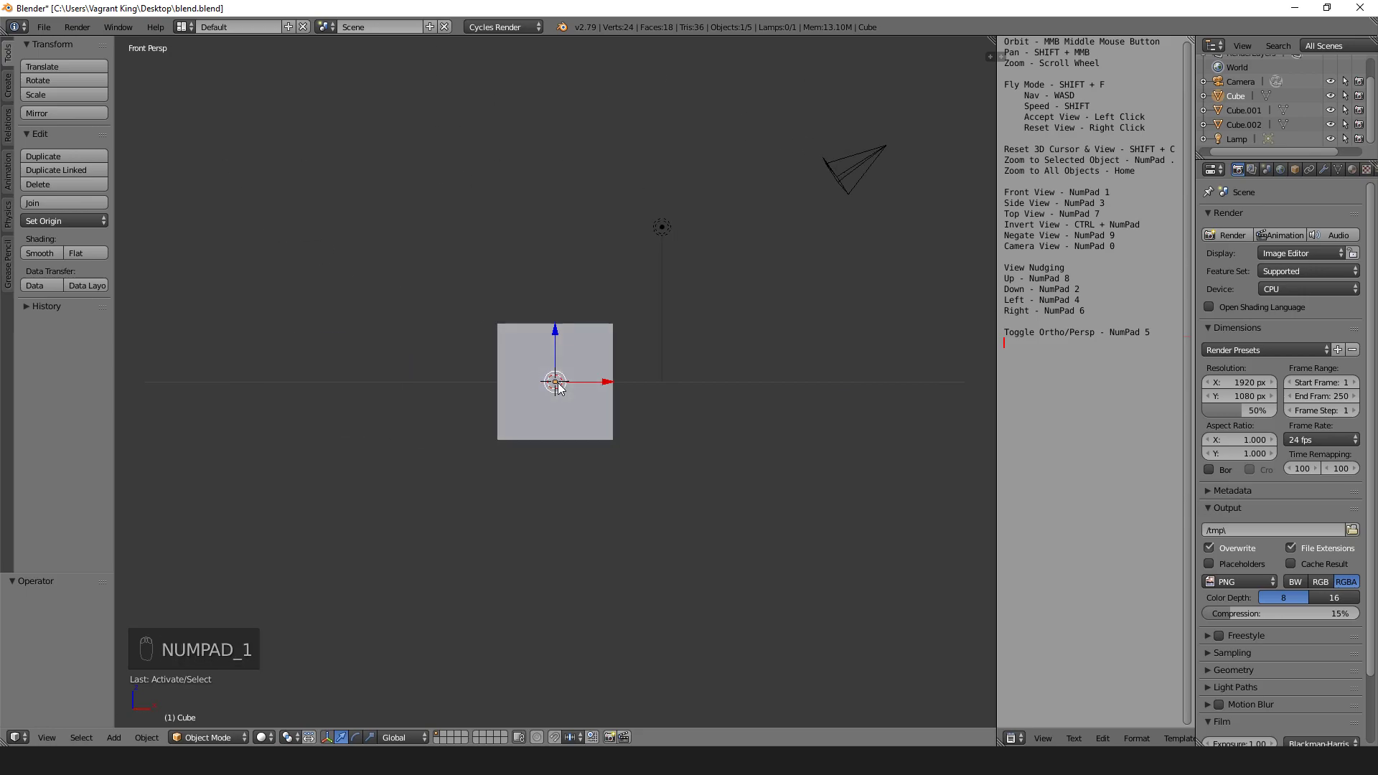
pyautogui.press('ctrl+KP_1')
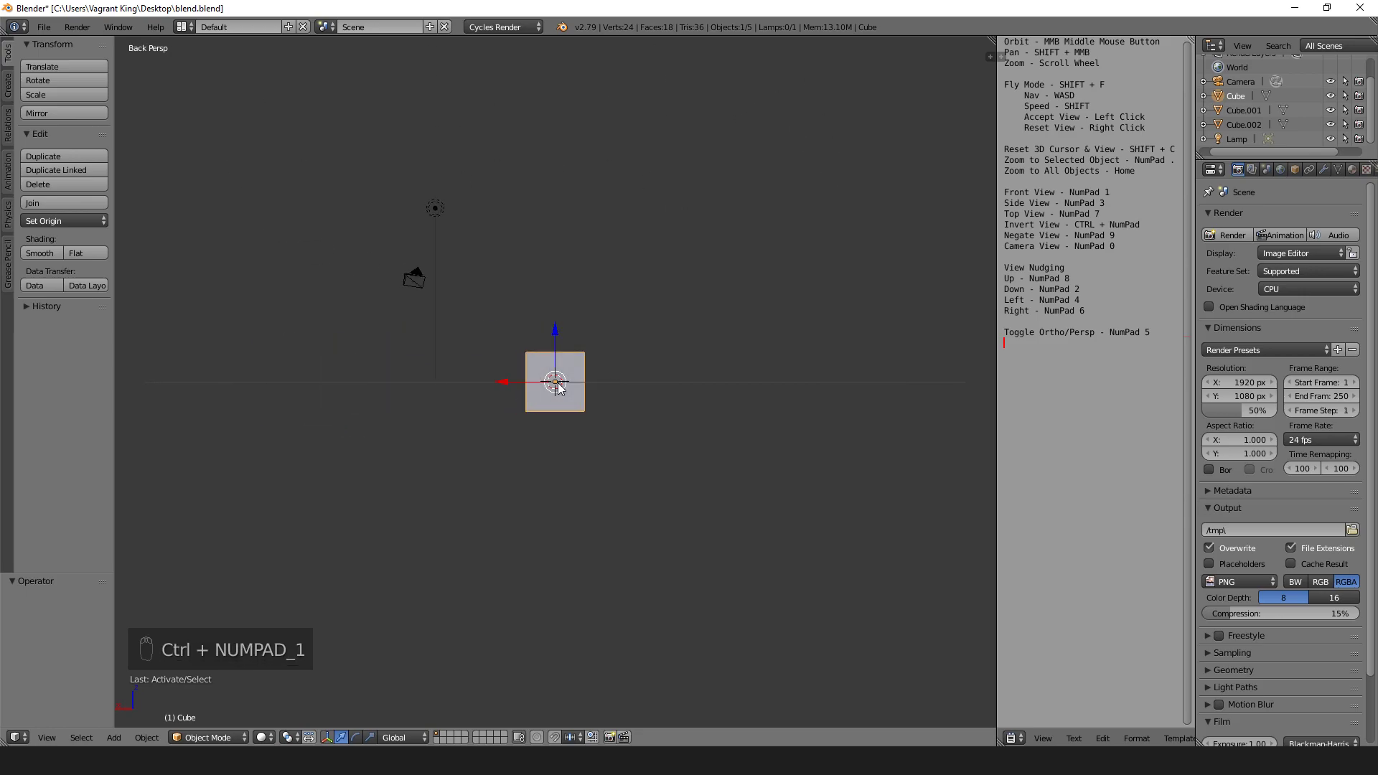
pyautogui.press('KP_7')
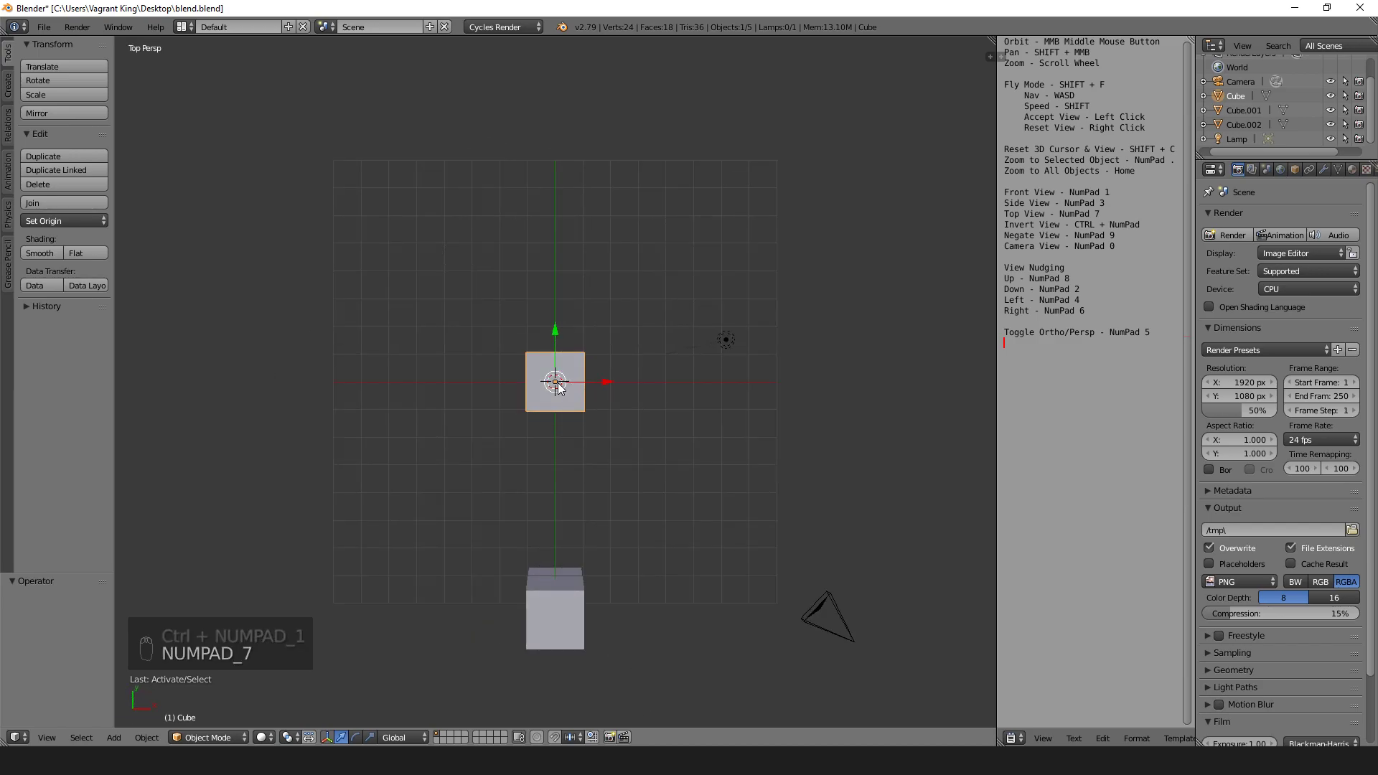
pyautogui.press('ctrl+KP_7')
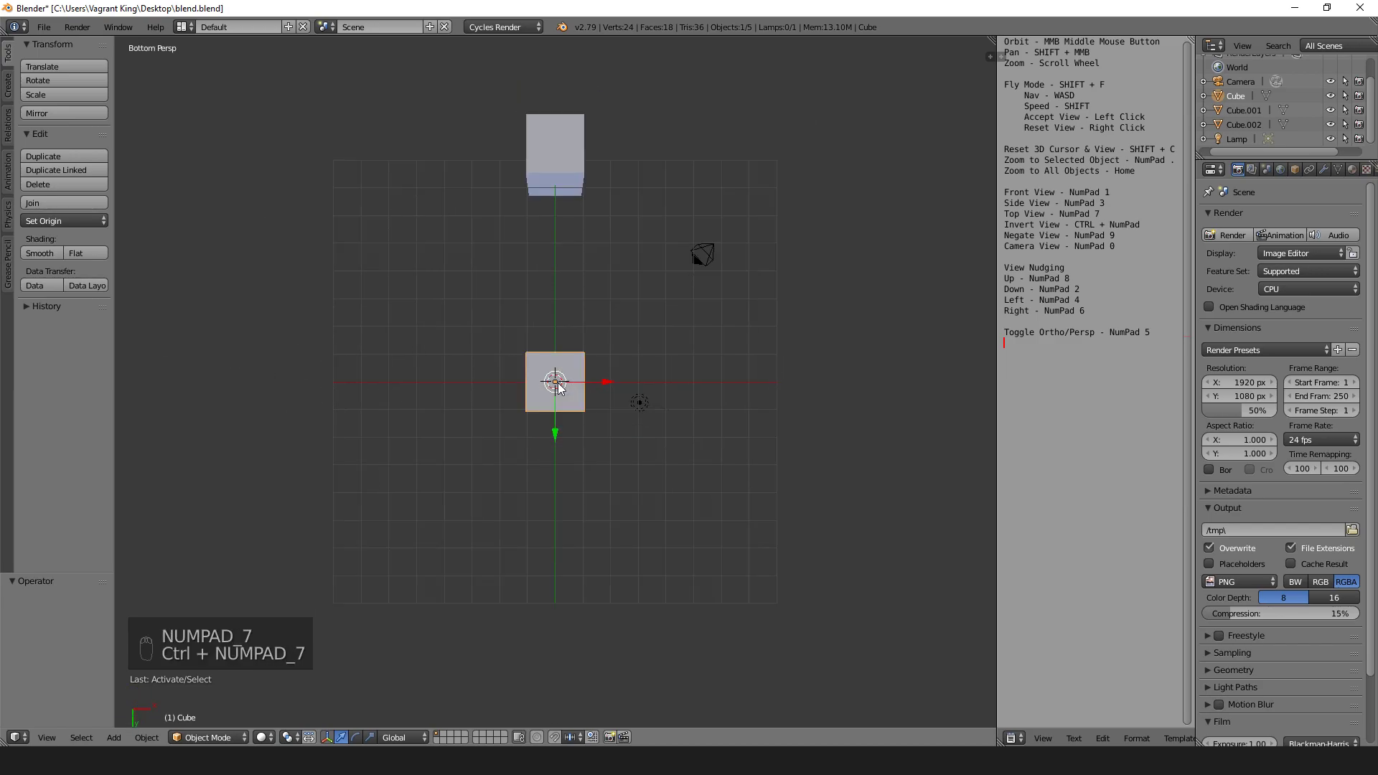
pyautogui.press('KP_3')
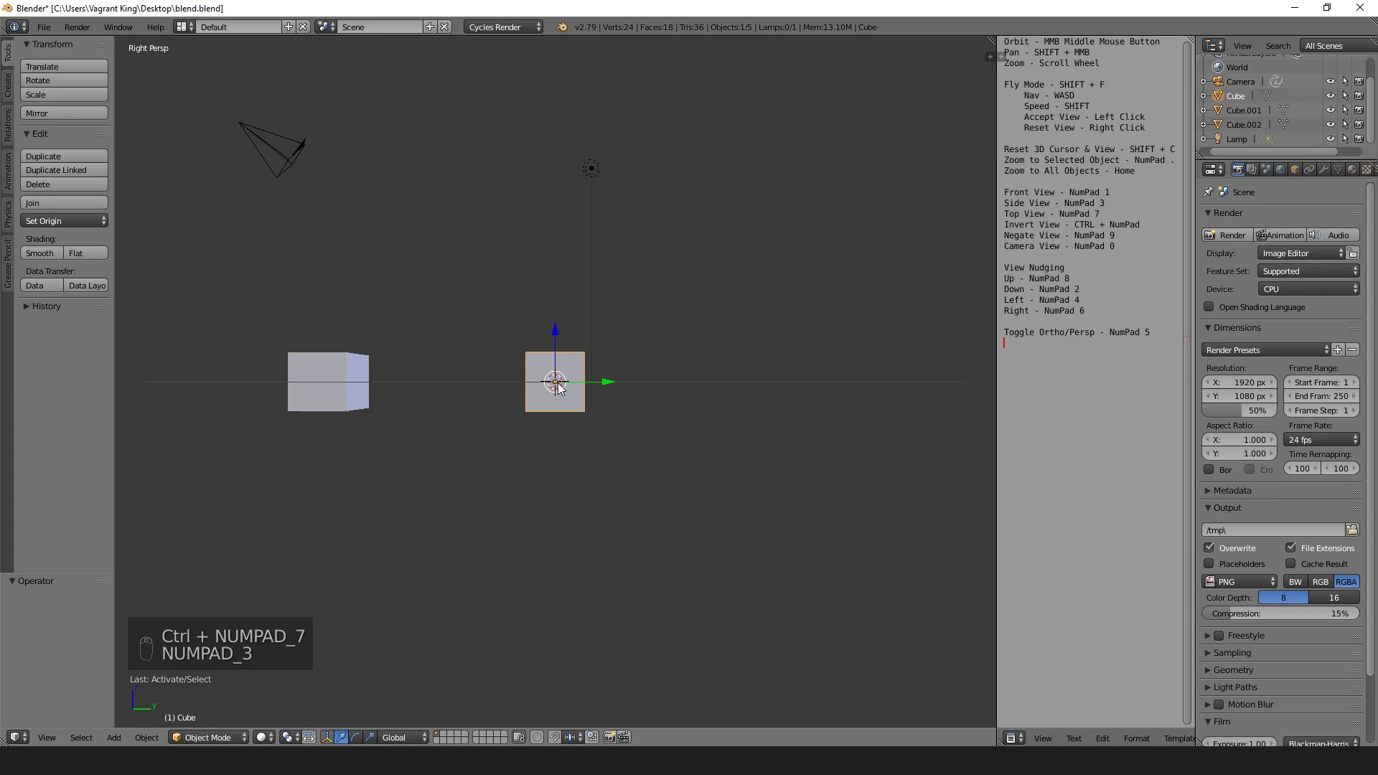
pyautogui.press('ctrl+KP_3')
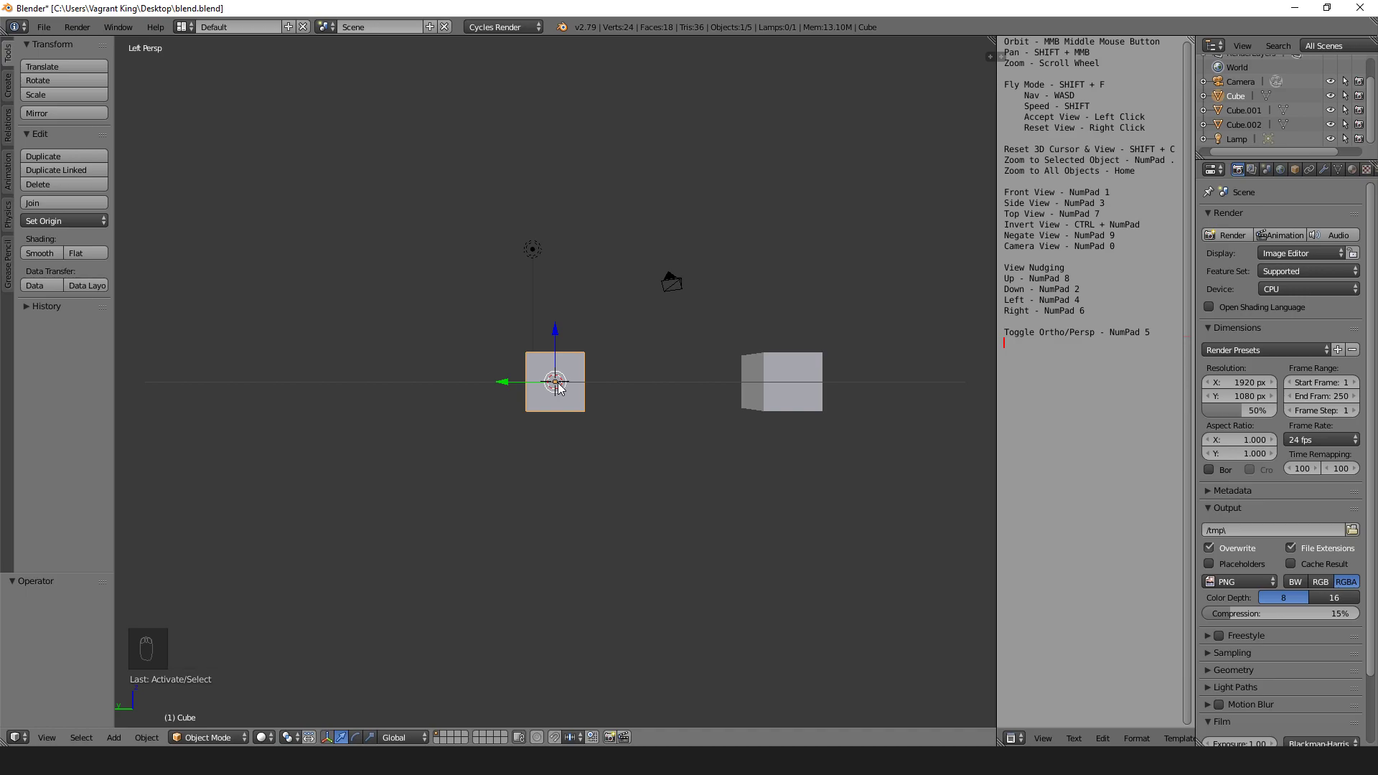
# - Select the camera object, look at the scene through it, and return to a free perspective view
pyautogui.rightClick(676, 286)
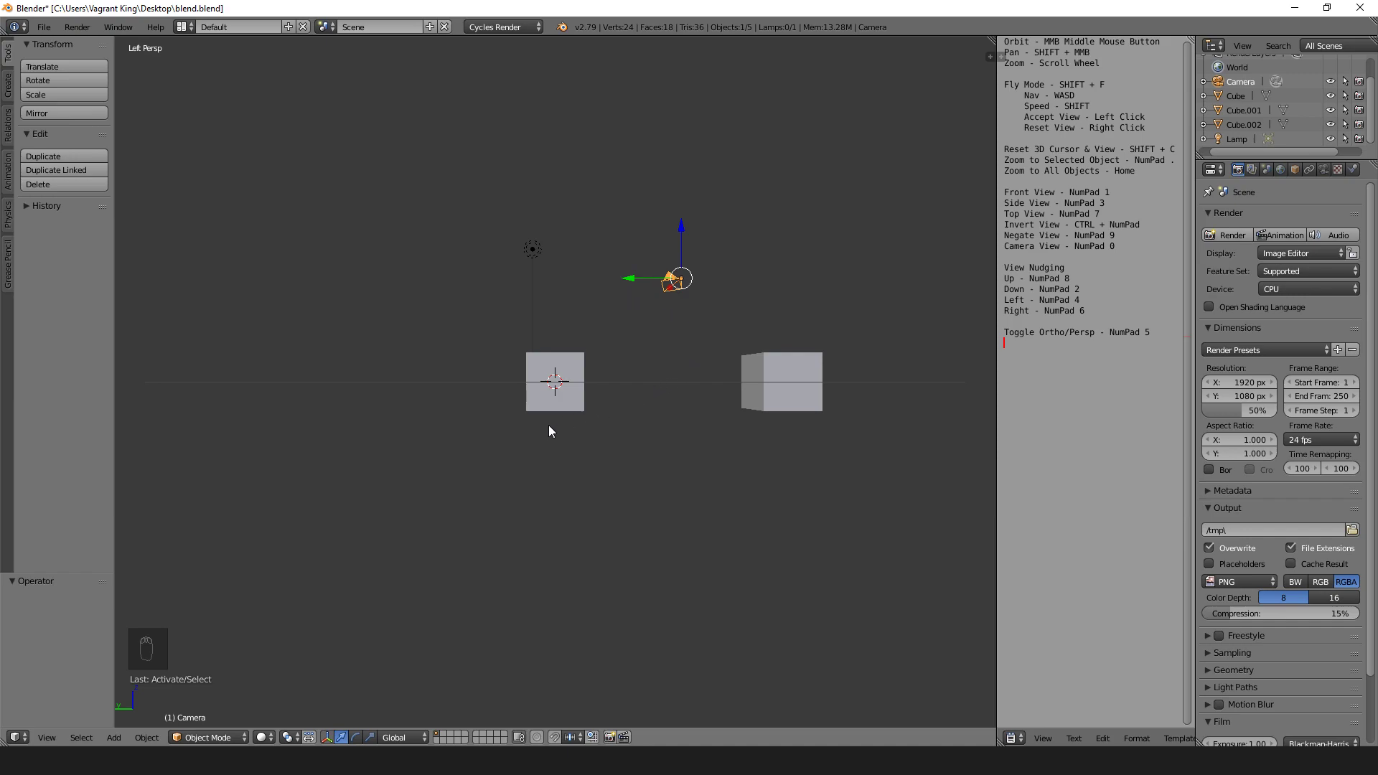
pyautogui.press('KP_0')
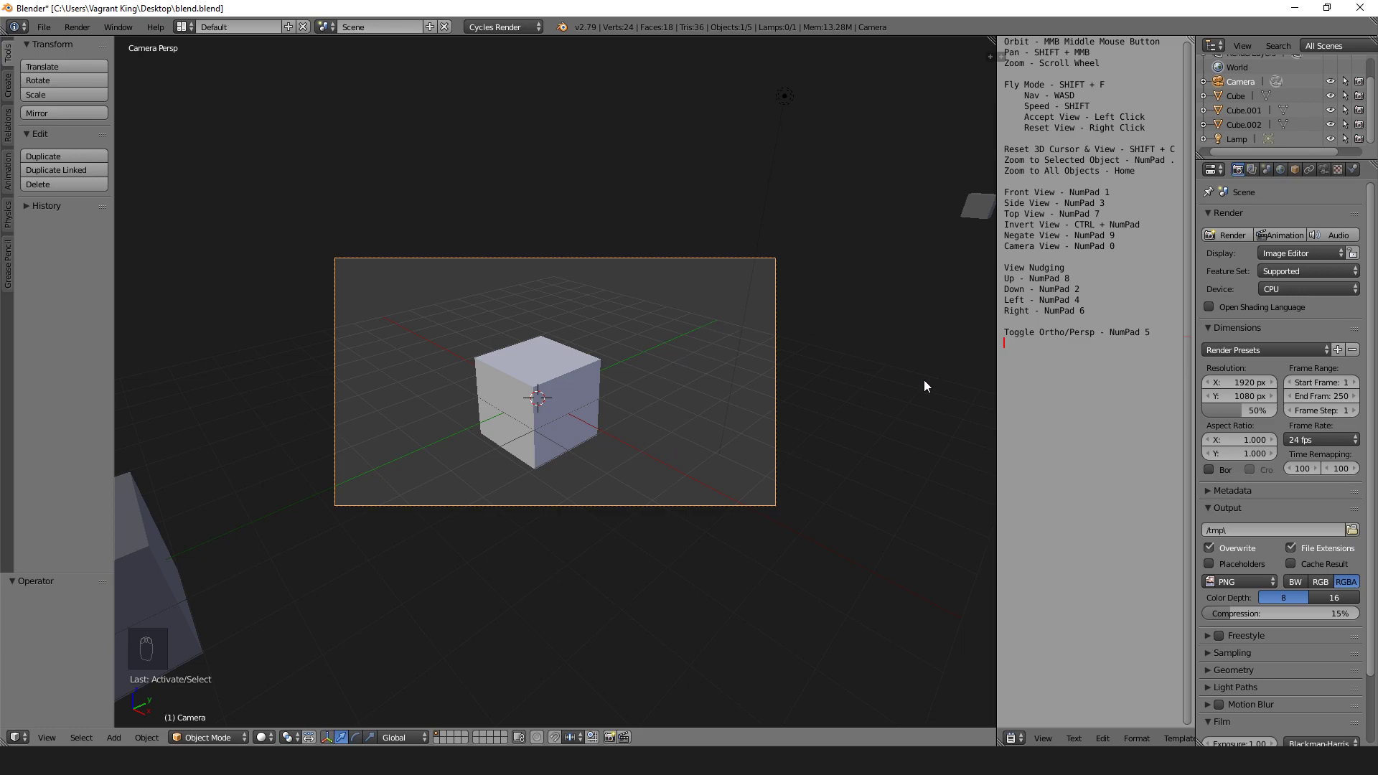
pyautogui.moveTo(777, 343); pyautogui.dragTo(631, 345, button='middle')
pyautogui.scroll(-2, 757, 316)
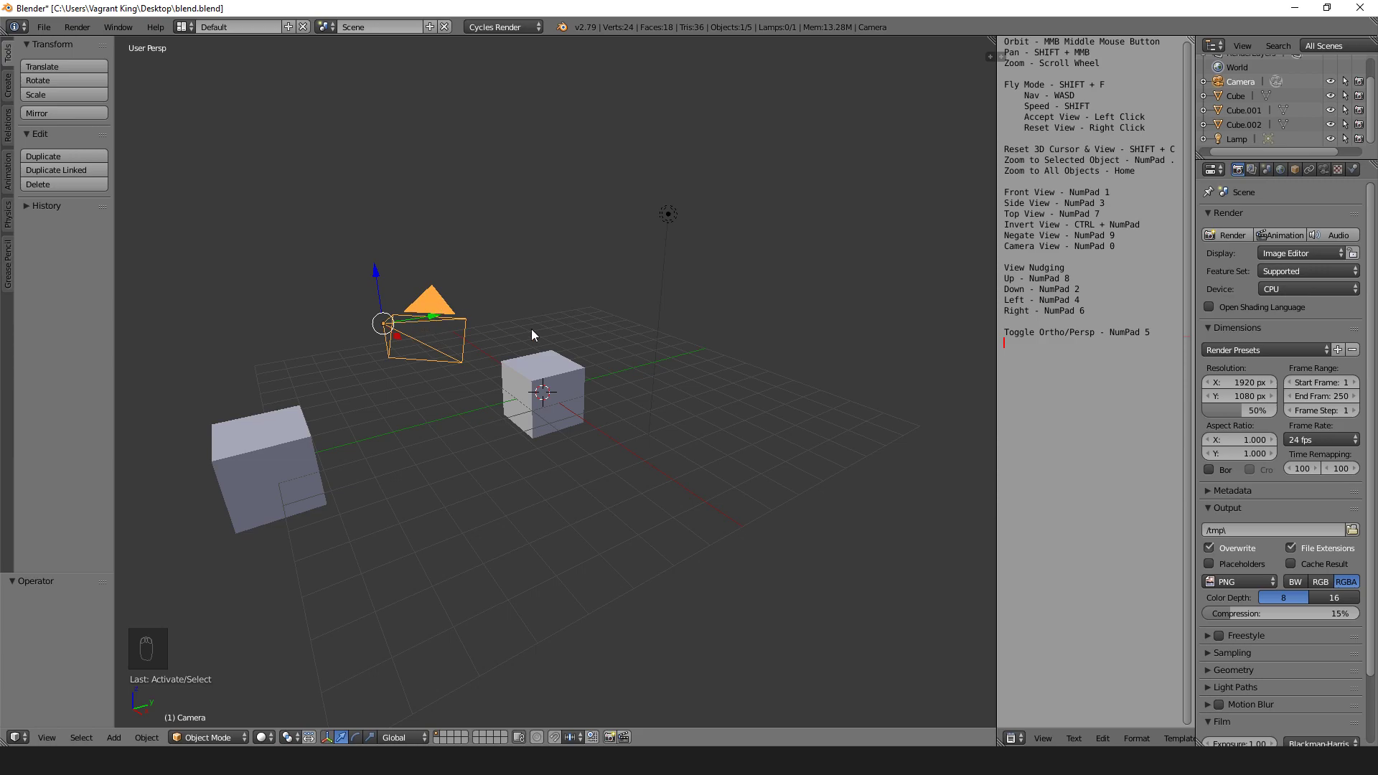
# - From a low view facing the cubes, nudge the view up three increments and back down three
pyautogui.moveTo(580, 329)
pyautogui.mouseDown(button='middle')
pyautogui.moveTo(485, 321)
pyautogui.moveTo(570, 341)
pyautogui.moveTo(587, 318)
pyautogui.mouseUp(button='middle')
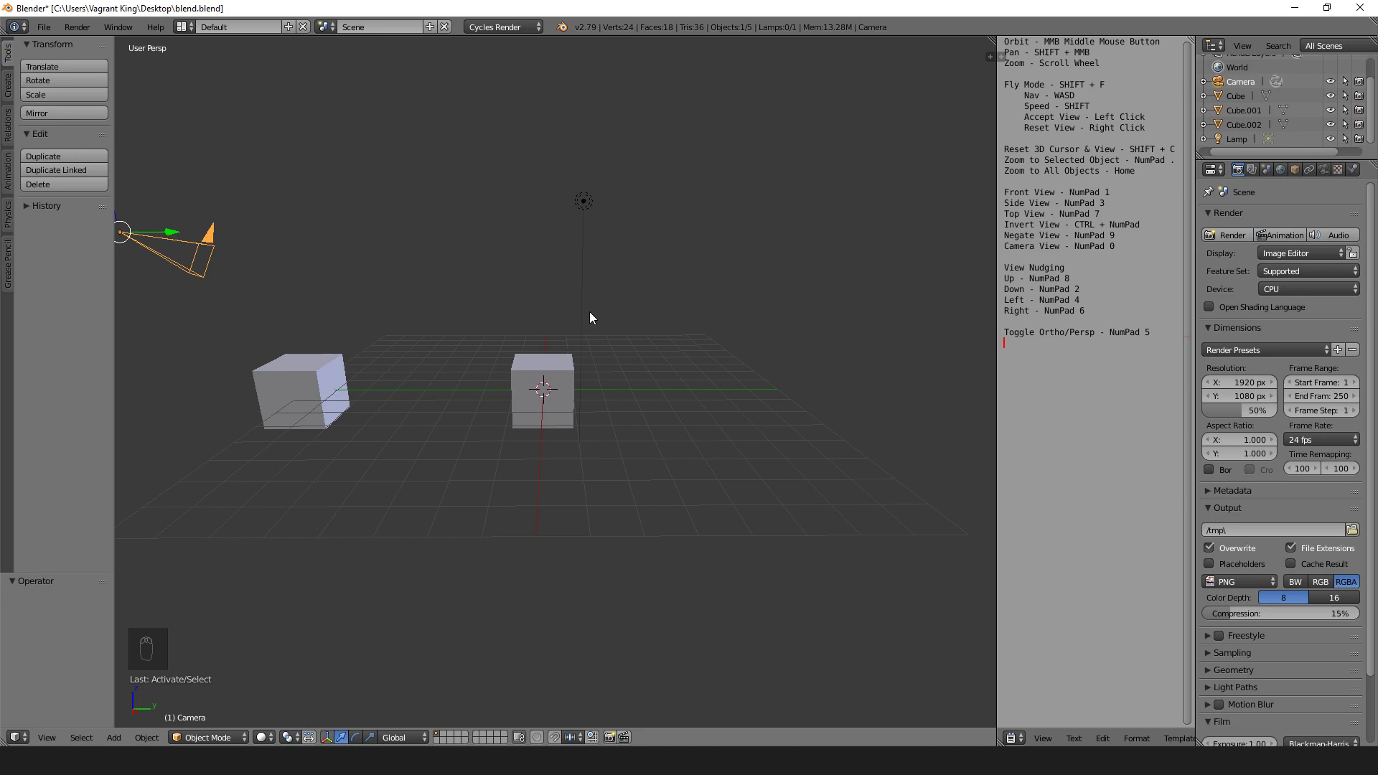
pyautogui.press('KP_8')
pyautogui.press('KP_8')
pyautogui.press('KP_8')
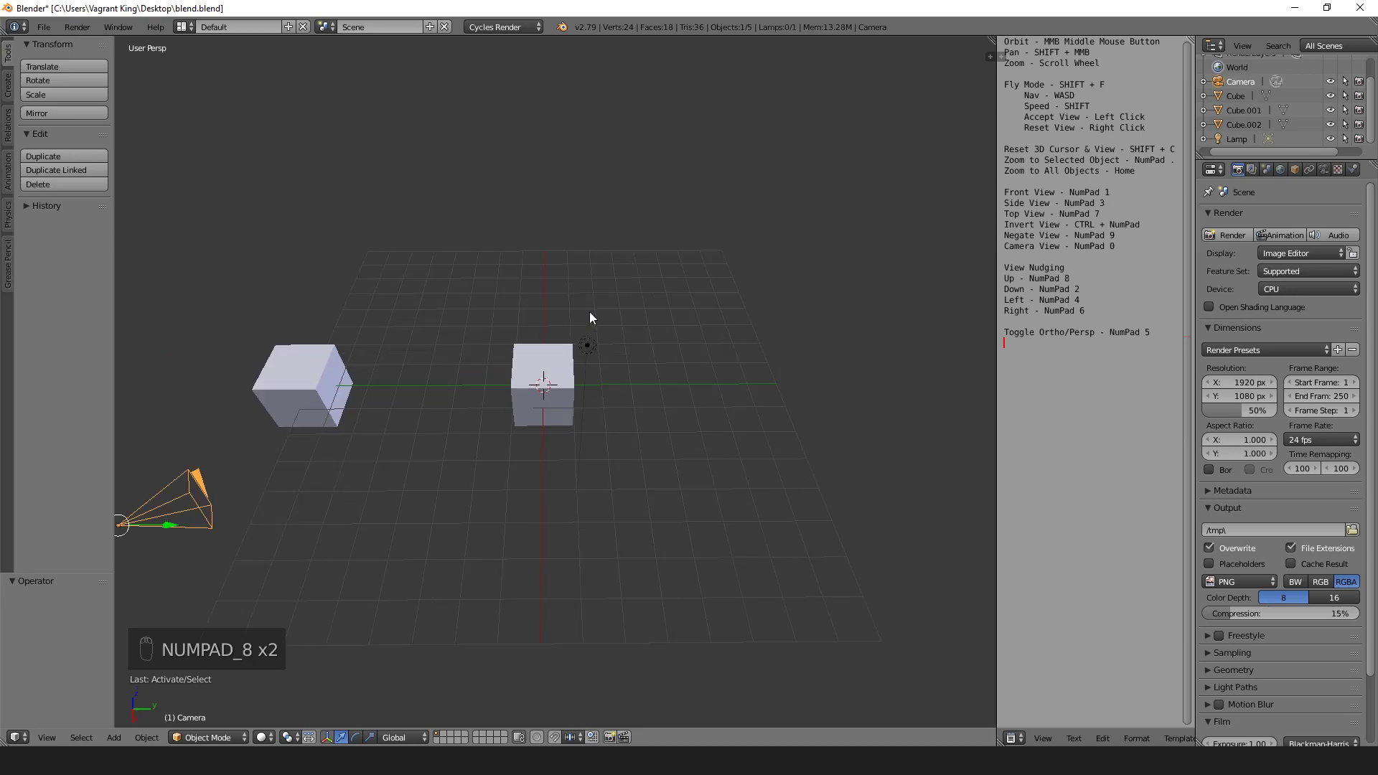
pyautogui.press('KP_2')
pyautogui.press('KP_2')
pyautogui.press('KP_2')
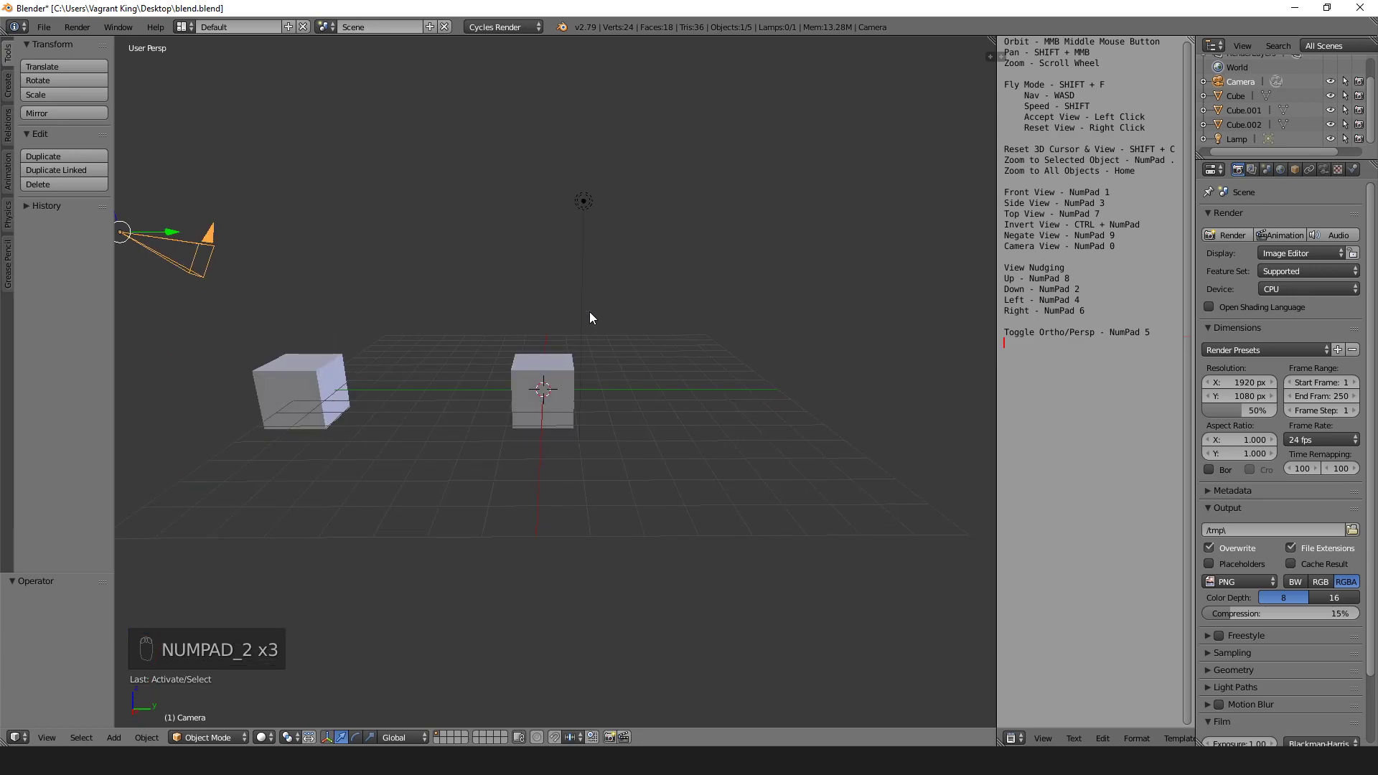
# - Nudge the view left and right around the scene in fixed increments, returning to the starting angle
pyautogui.press('KP_4')
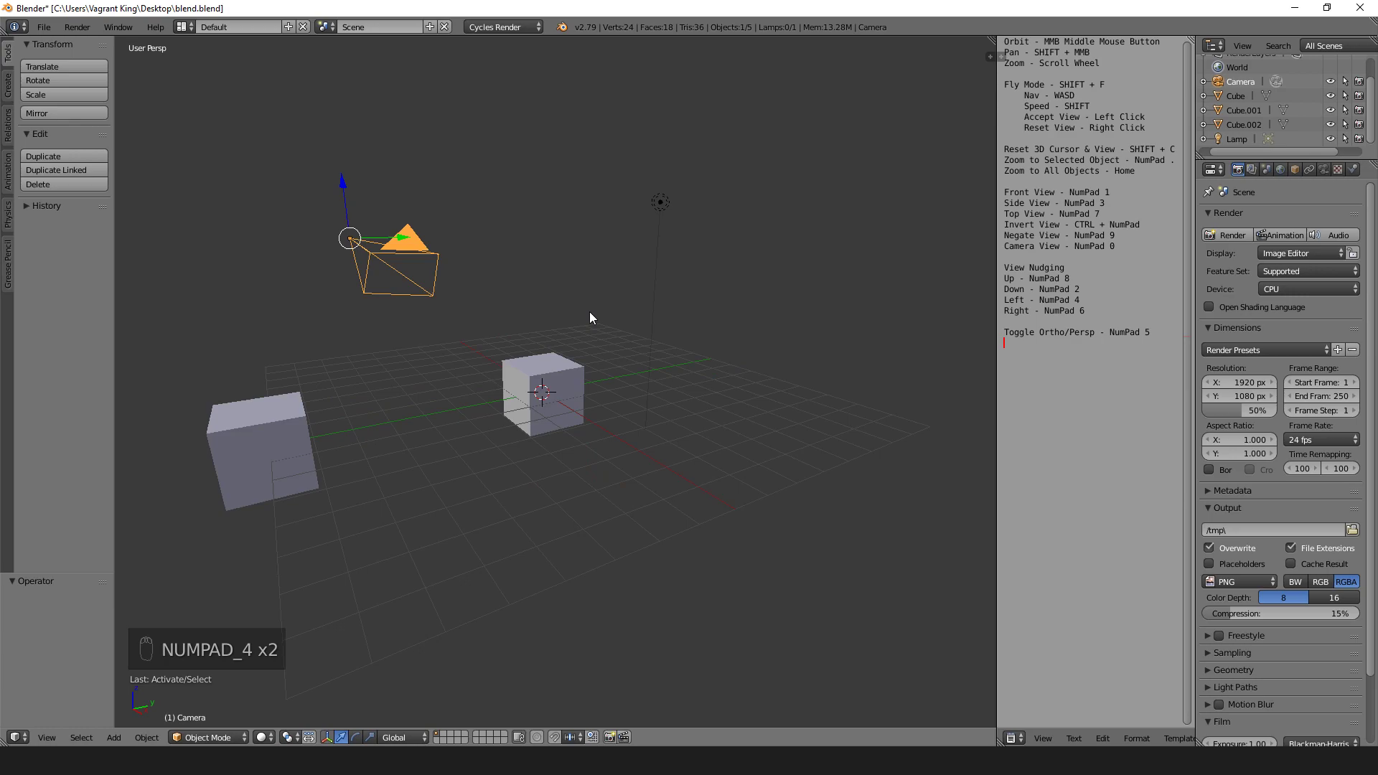
pyautogui.press('KP_6')
pyautogui.press('KP_6')
pyautogui.press('KP_6')
pyautogui.press('KP_6')
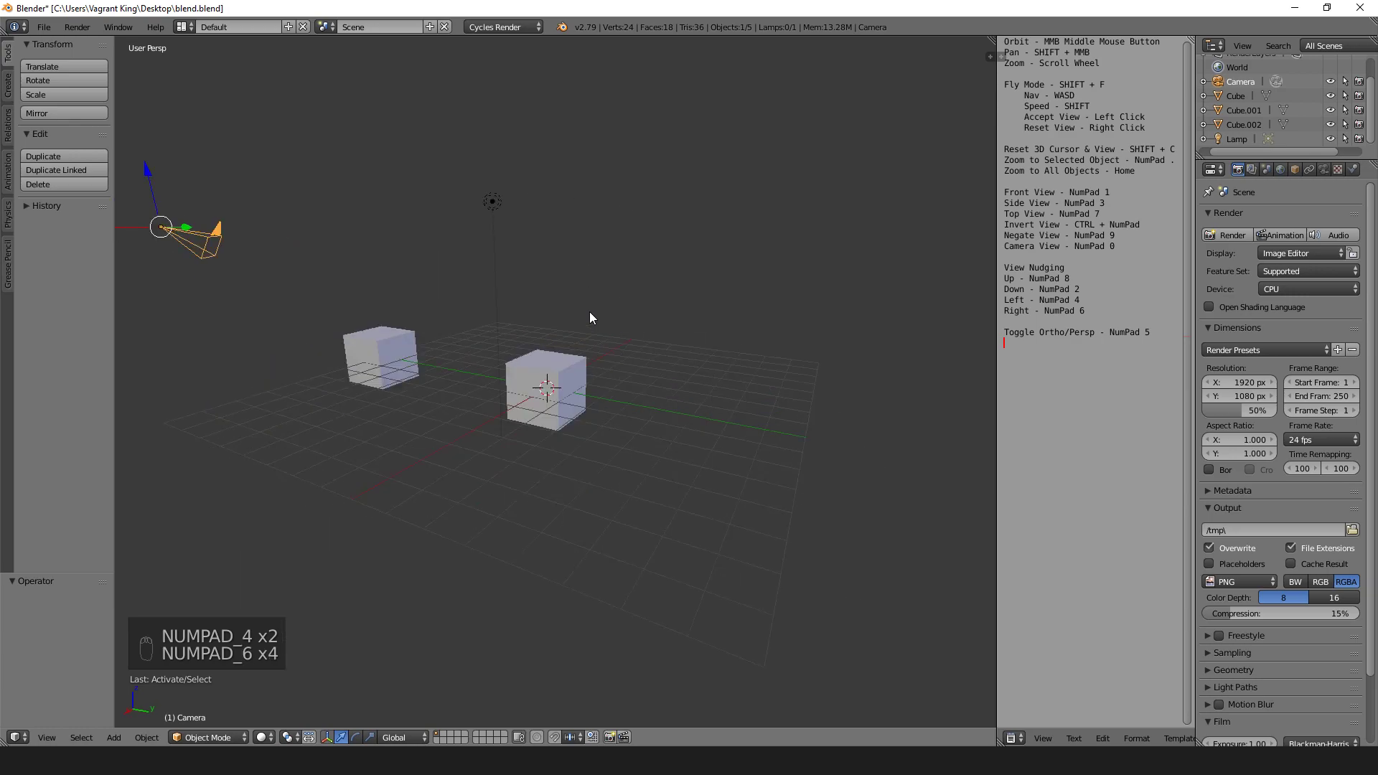
pyautogui.press('KP_4')
pyautogui.press('KP_4')
pyautogui.press('KP_4')
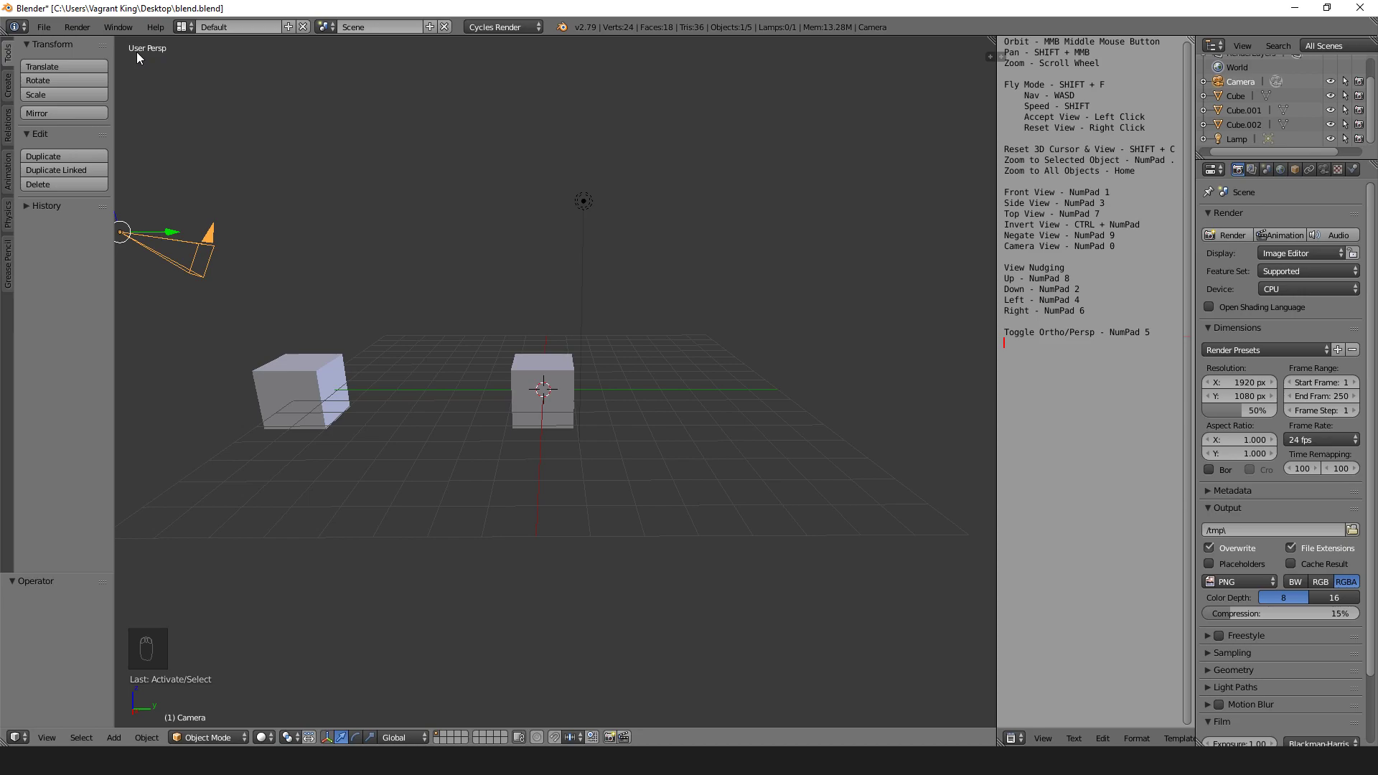
# - Compare orthographic and perspective projection by toggling between them from several orbit angles, ending in perspective
pyautogui.moveTo(536, 218); pyautogui.dragTo(466, 231, button='middle')
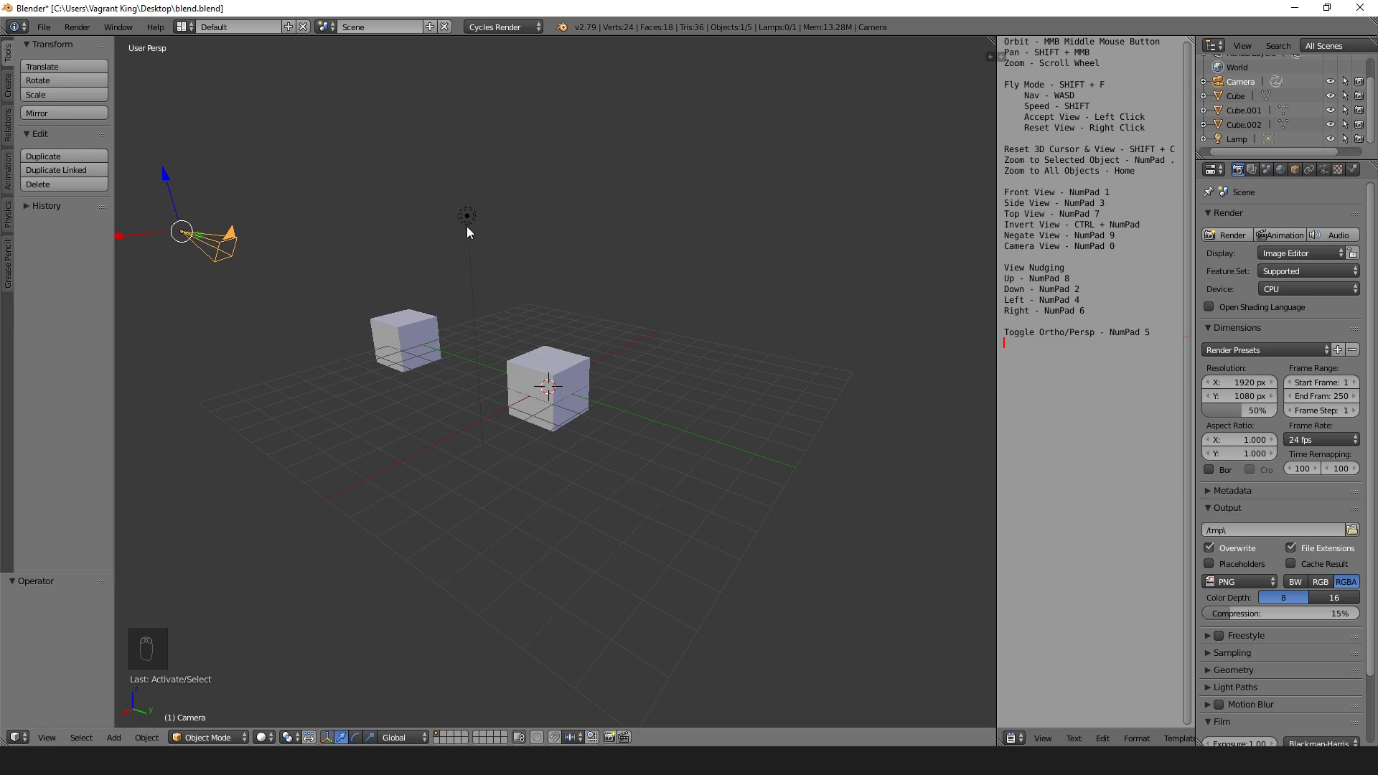
pyautogui.press('KP_5')
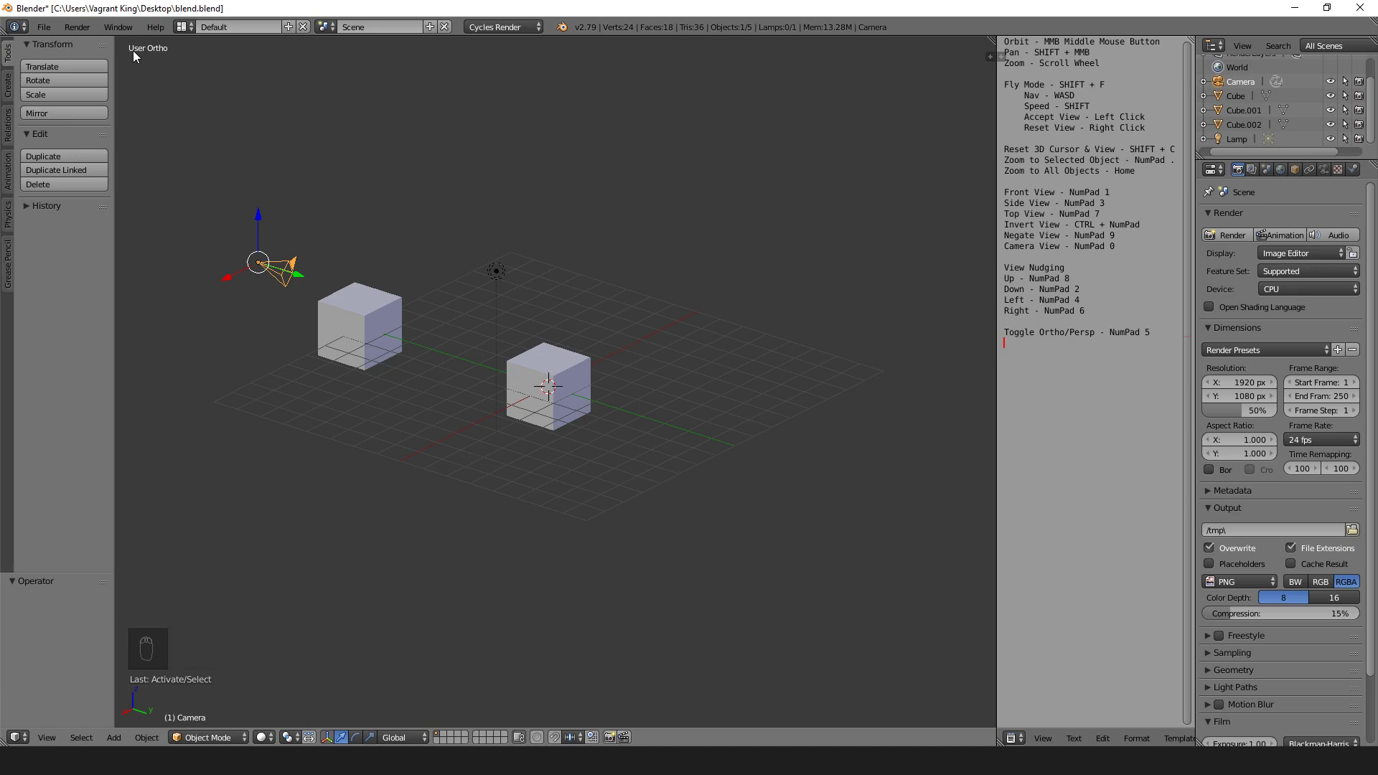
pyautogui.moveTo(515, 237); pyautogui.dragTo(759, 210, button='middle')
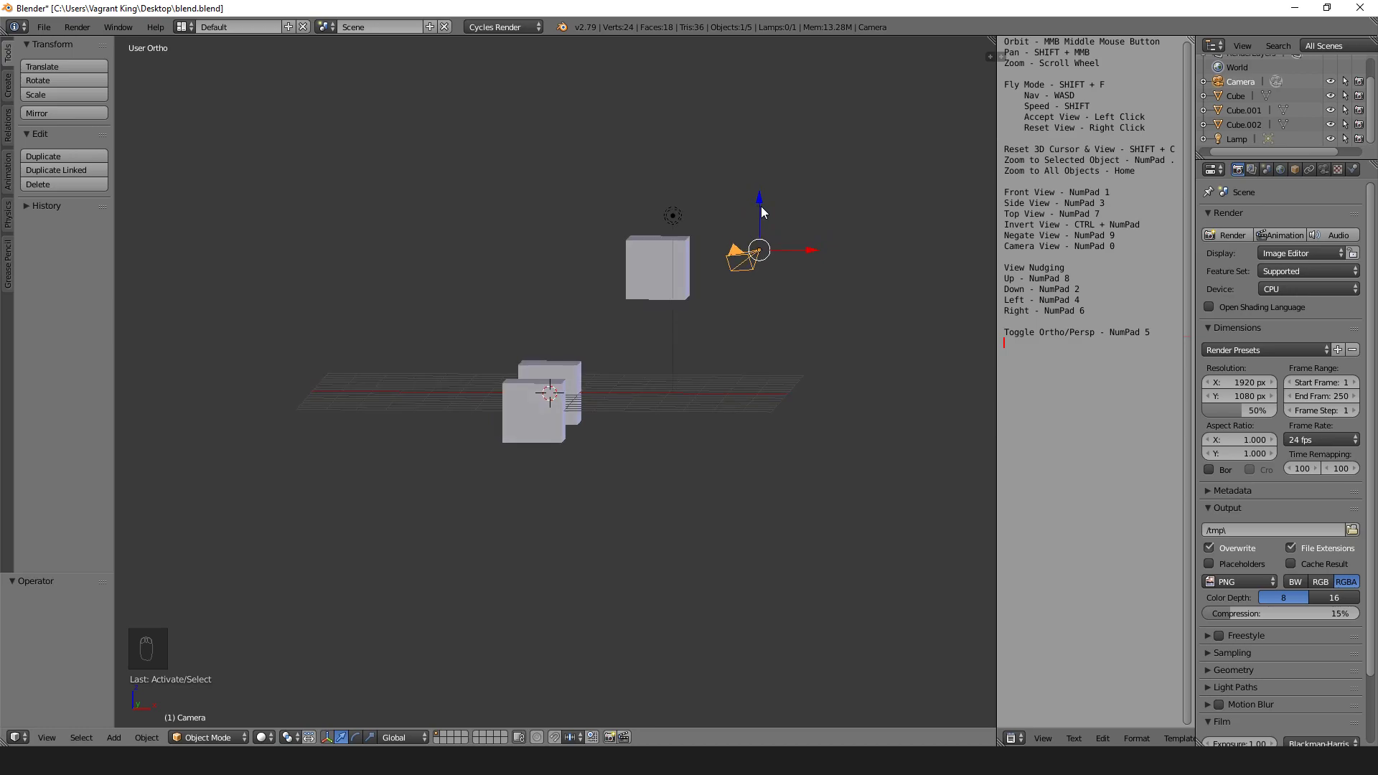
pyautogui.press('KP_5')
pyautogui.moveTo(790, 297); pyautogui.dragTo(760, 296, button='middle')
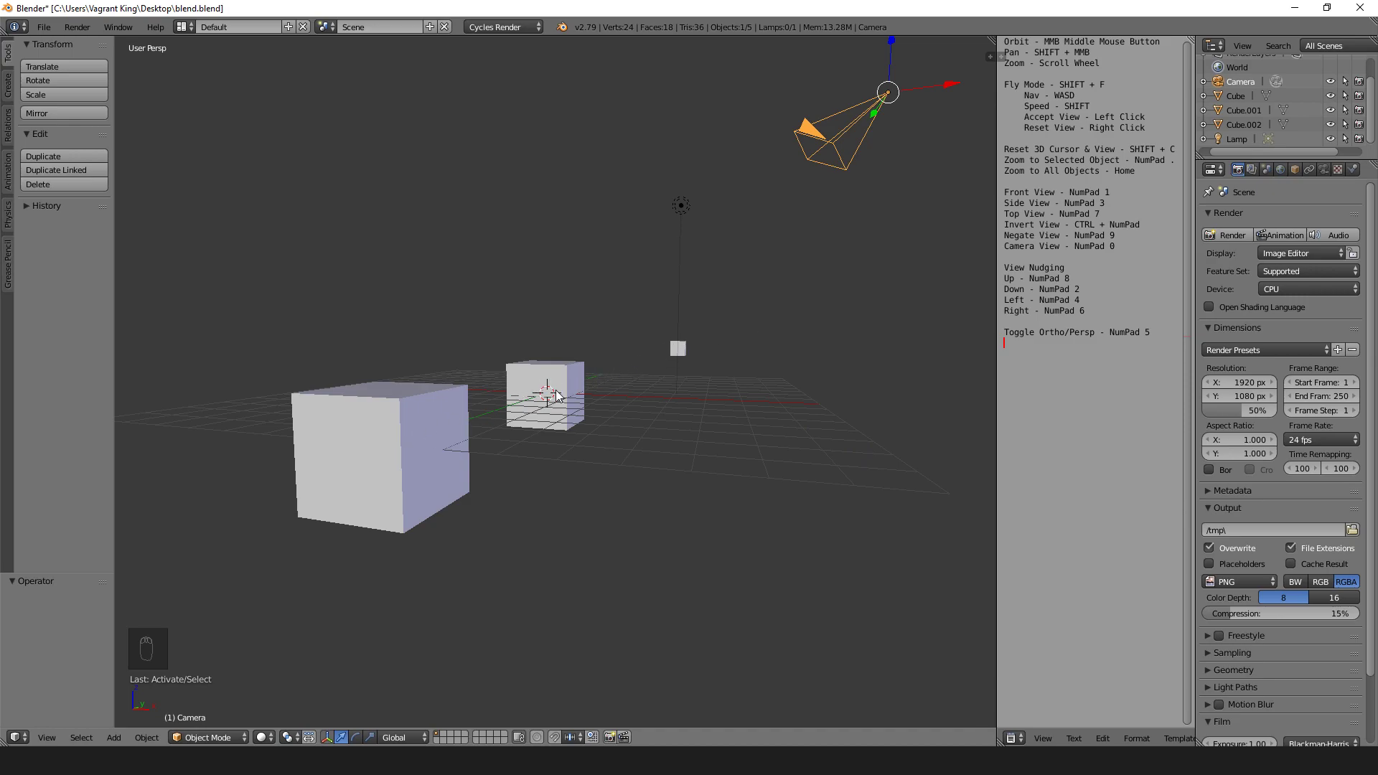
pyautogui.moveTo(659, 342); pyautogui.dragTo(623, 350, button='middle')
pyautogui.press('KP_5')
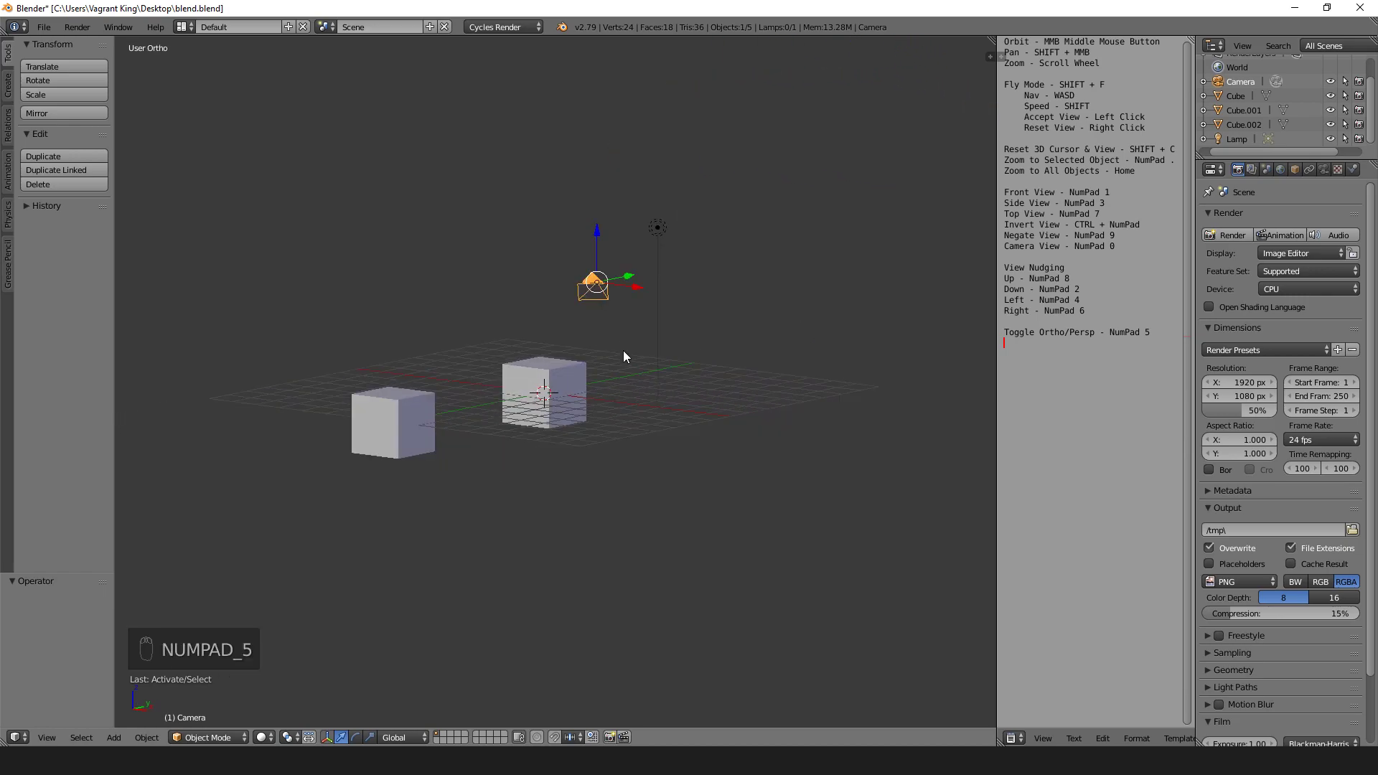
pyautogui.moveTo(686, 389); pyautogui.dragTo(580, 368, button='middle')
pyautogui.press('KP_5')
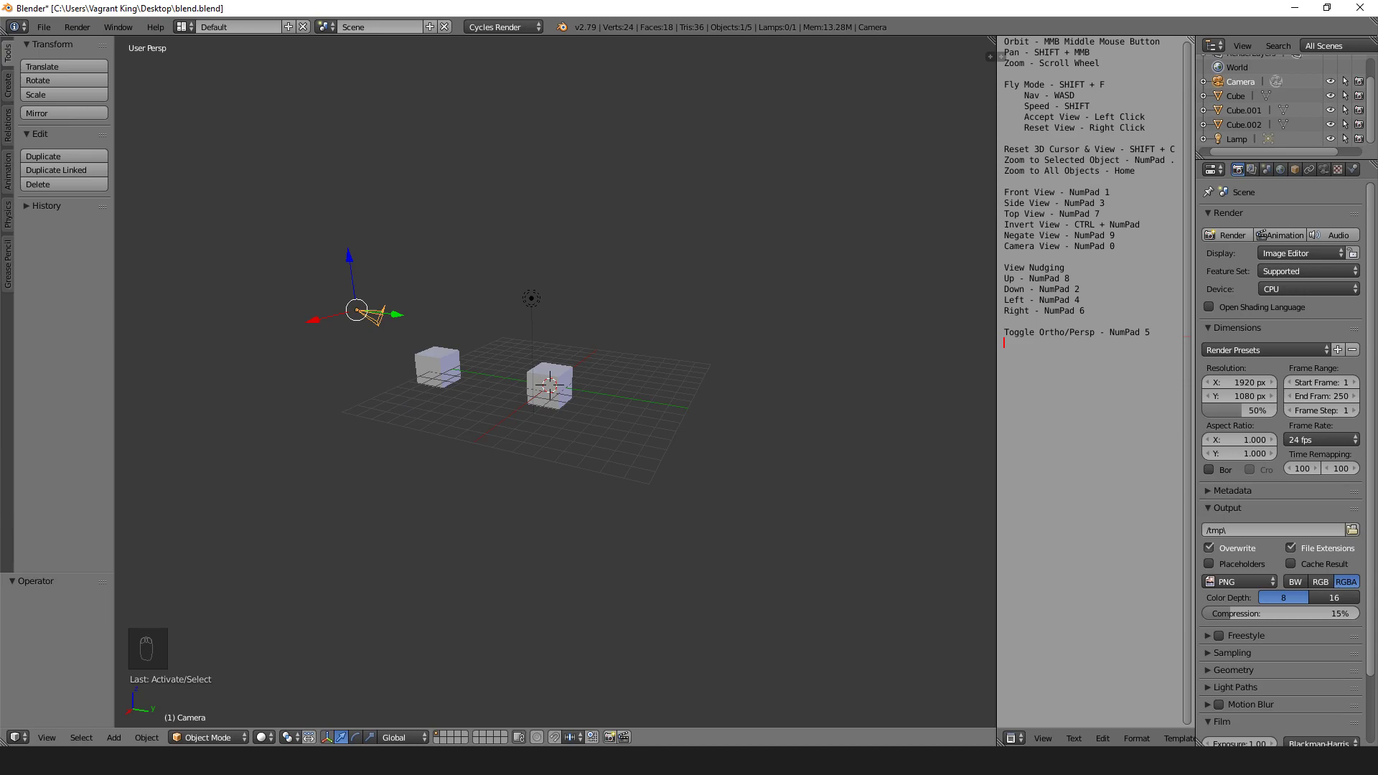